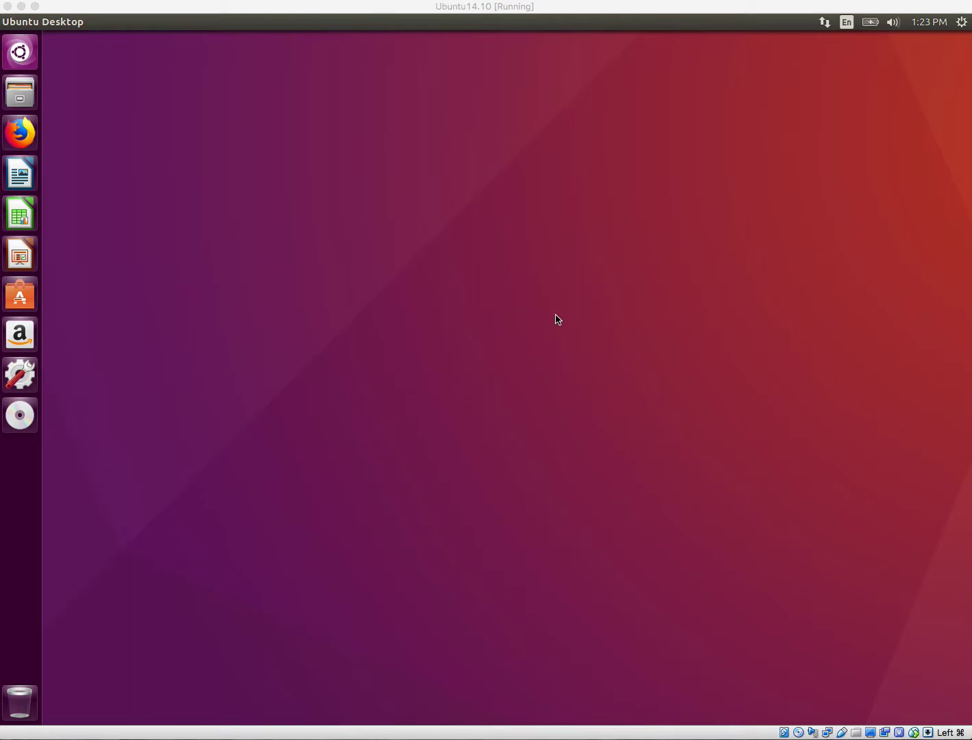
Step: Focus the Ubuntu VM window and open the Dash application search
{"action": "left_click", "coordinate": [25, 56]}
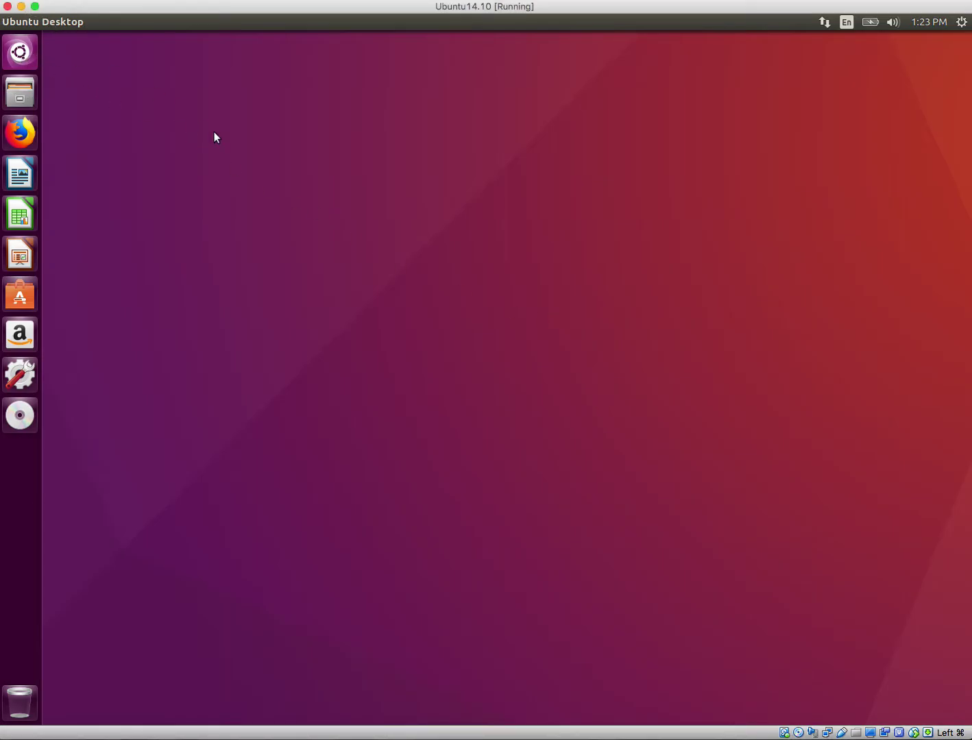
{"action": "key", "text": "super"}
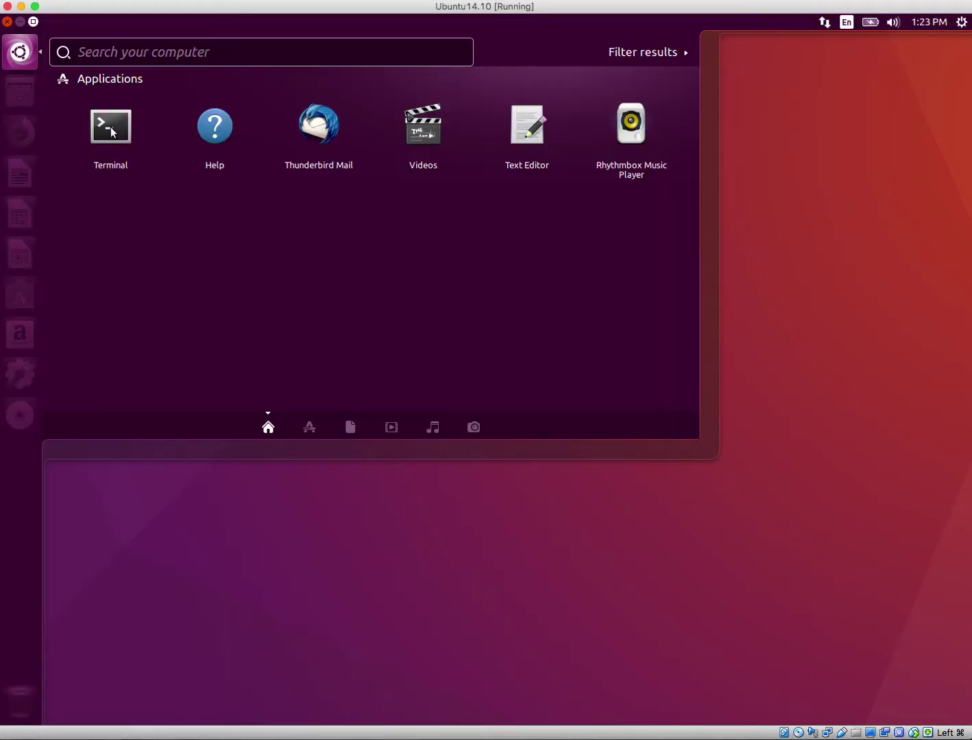
Step: Launch Terminal and run 'xhost +' to disable X access control, after a mistyped 'xhosts +'
{"action": "left_click", "coordinate": [110, 128]}
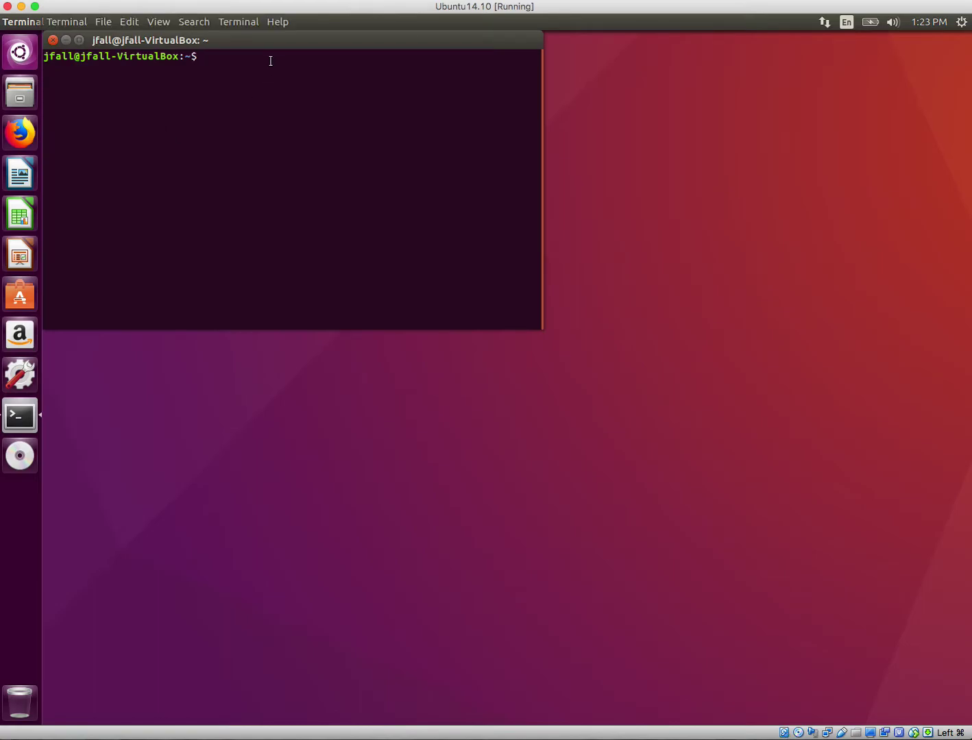
{"action": "left_click_drag", "start_coordinate": [274, 39], "coordinate": [353, 80]}
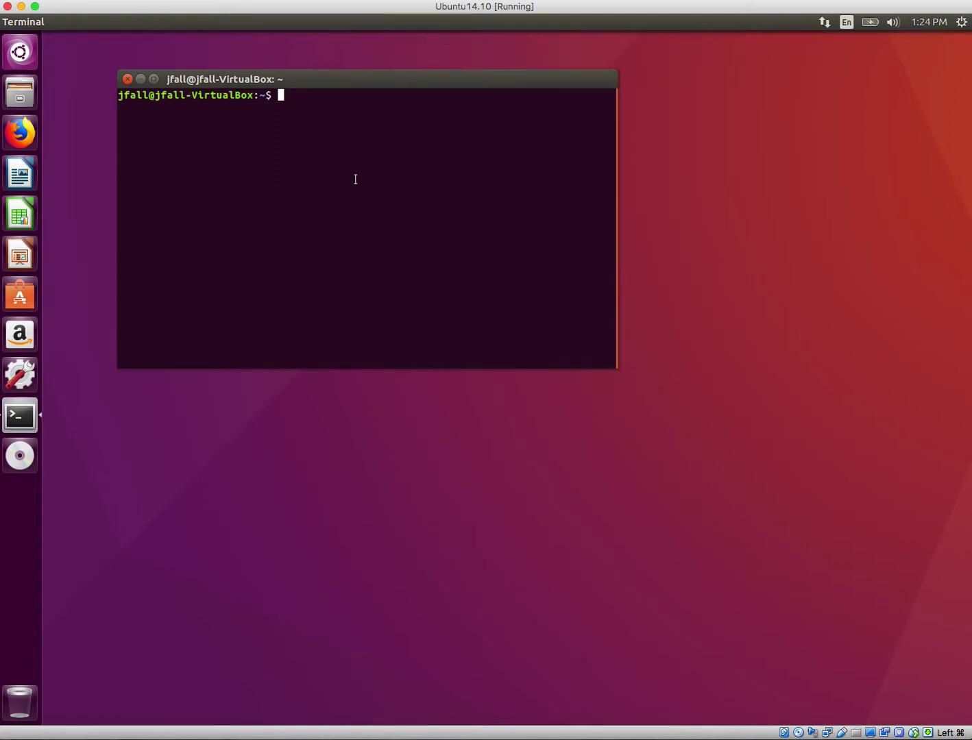
{"action": "type", "text": "xhosts +"}
{"action": "key", "text": "Return"}
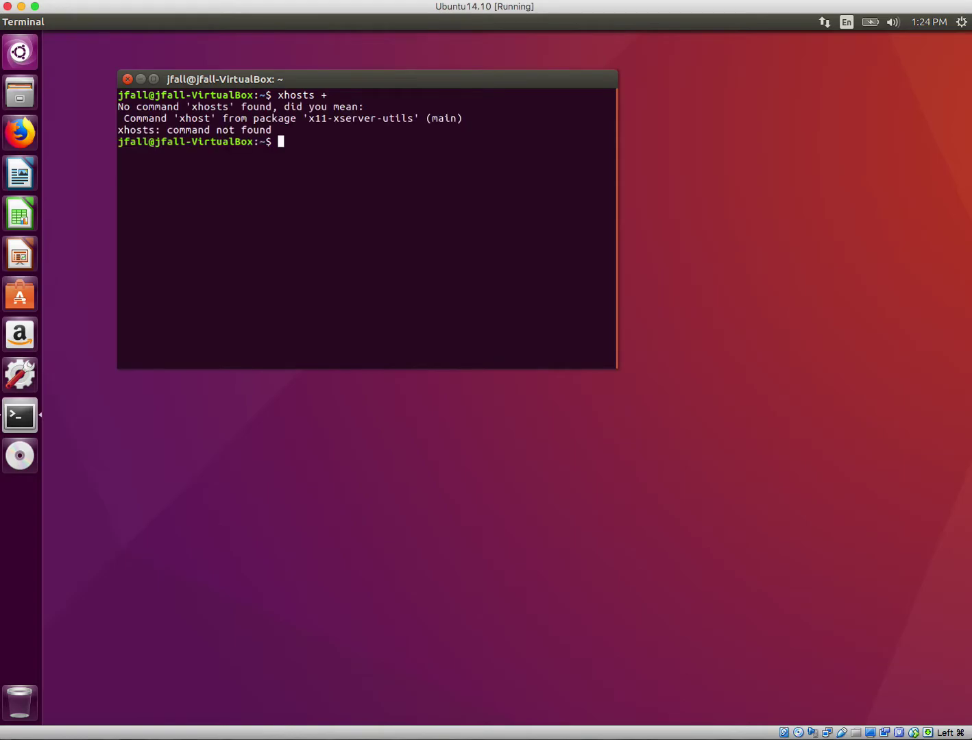
{"action": "type", "text": "xhost +"}
{"action": "key", "text": "Return"}
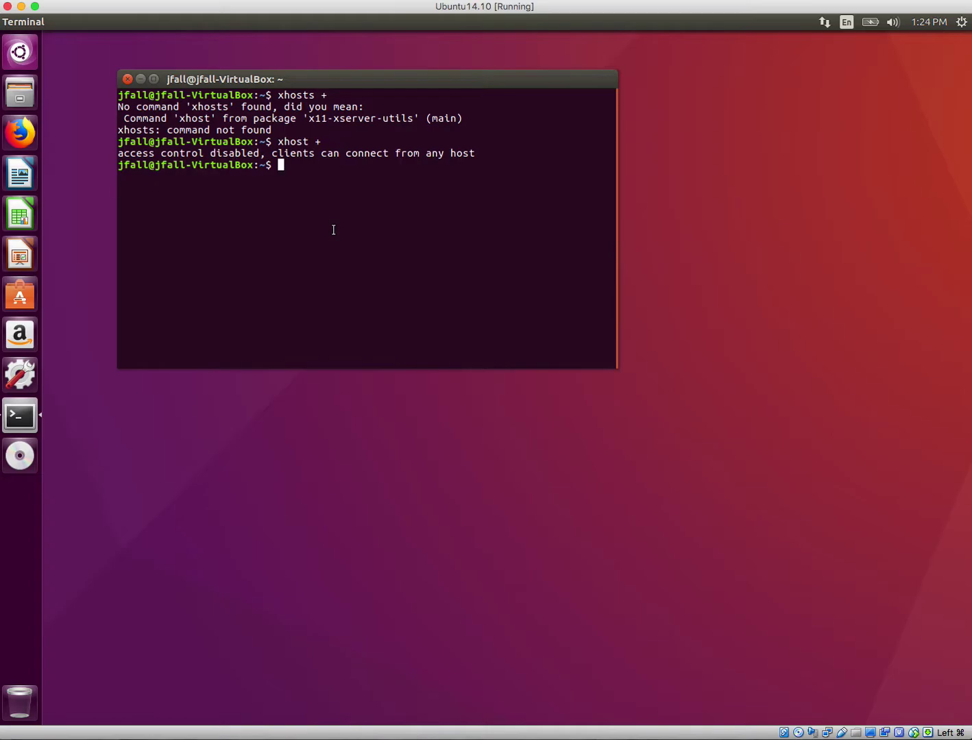
Step: Connect with 'ssh -X 192.168.1.59' and enter the Pi's login password
{"action": "type", "text": "ssh -X"}
{"action": "left_click", "coordinate": [376, 101]}
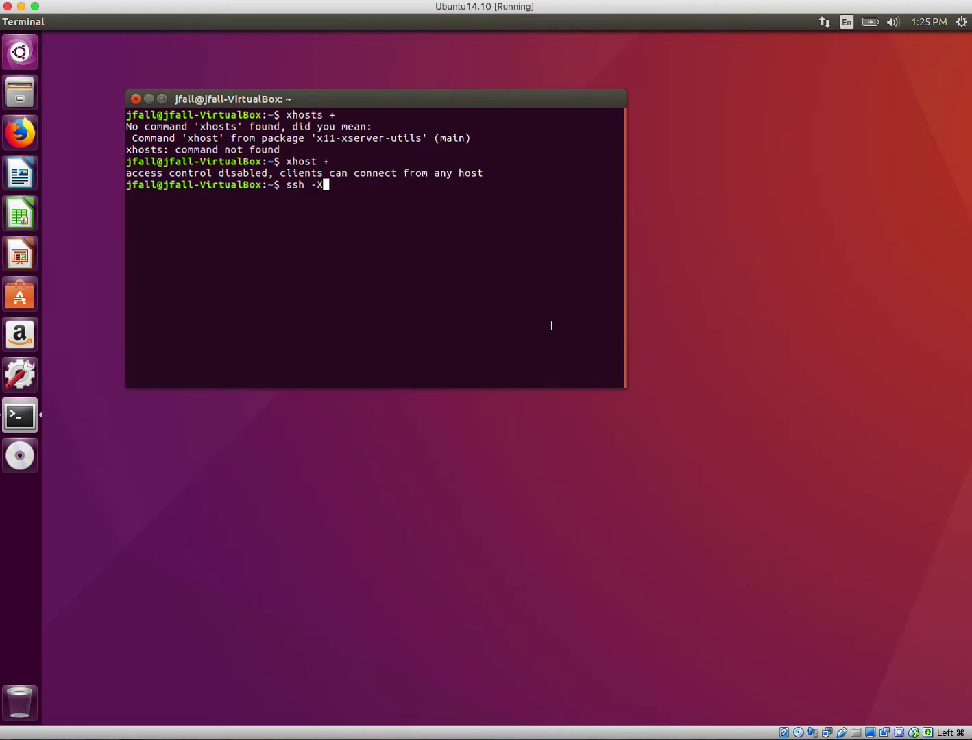
{"action": "type", "text": "192.168.1.59"}
{"action": "key", "text": "Return"}
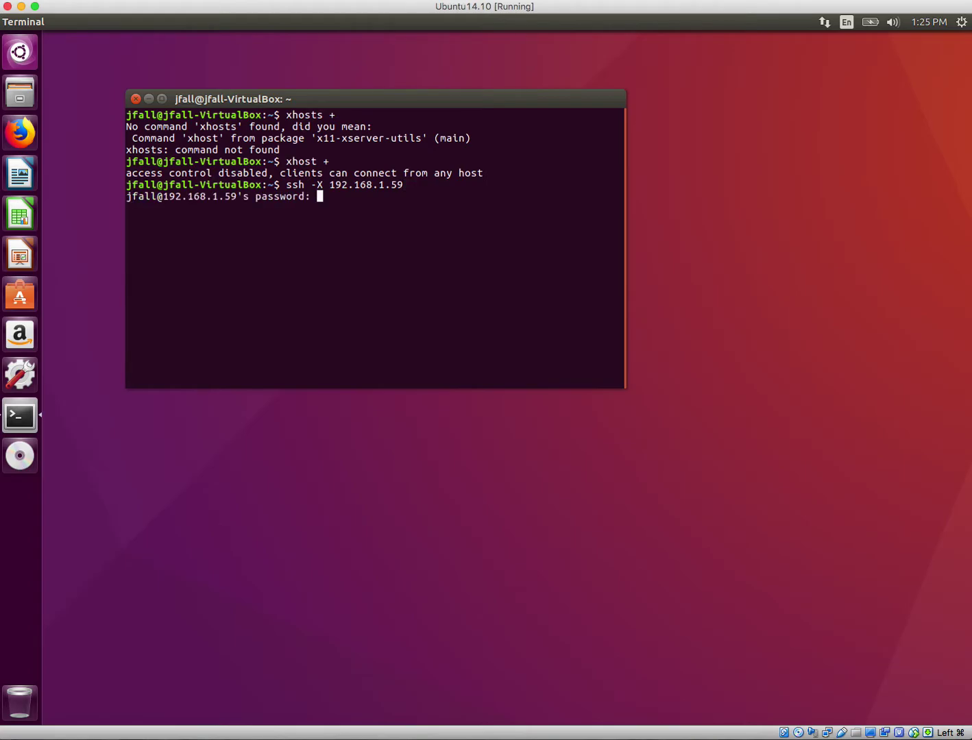
{"action": "key", "text": "Return"}
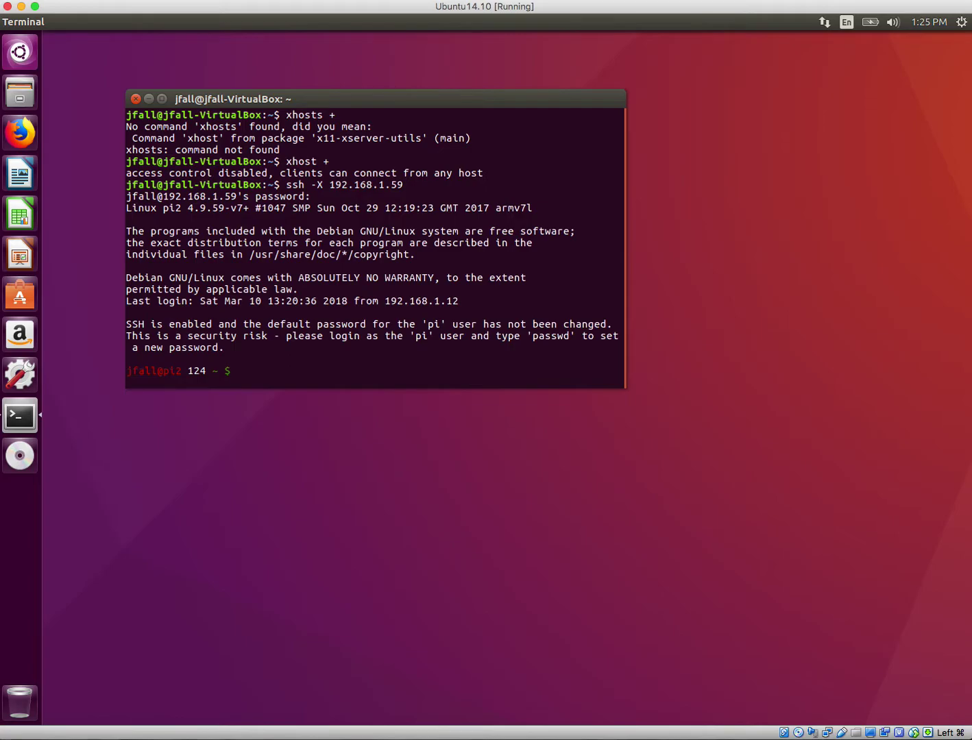
Step: Check the core count with nproc, then enter linuxcnc-dev and list its contents
{"action": "type", "text": "nproc"}
{"action": "key", "text": "Return"}
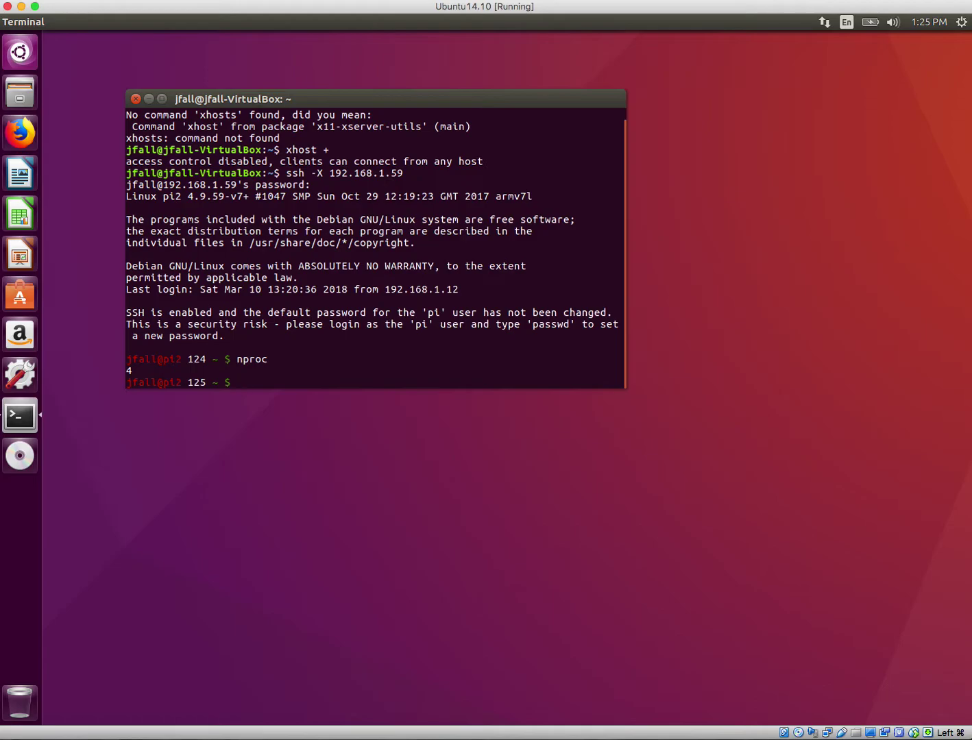
{"action": "type", "text": "ls"}
{"action": "key", "text": "Return"}
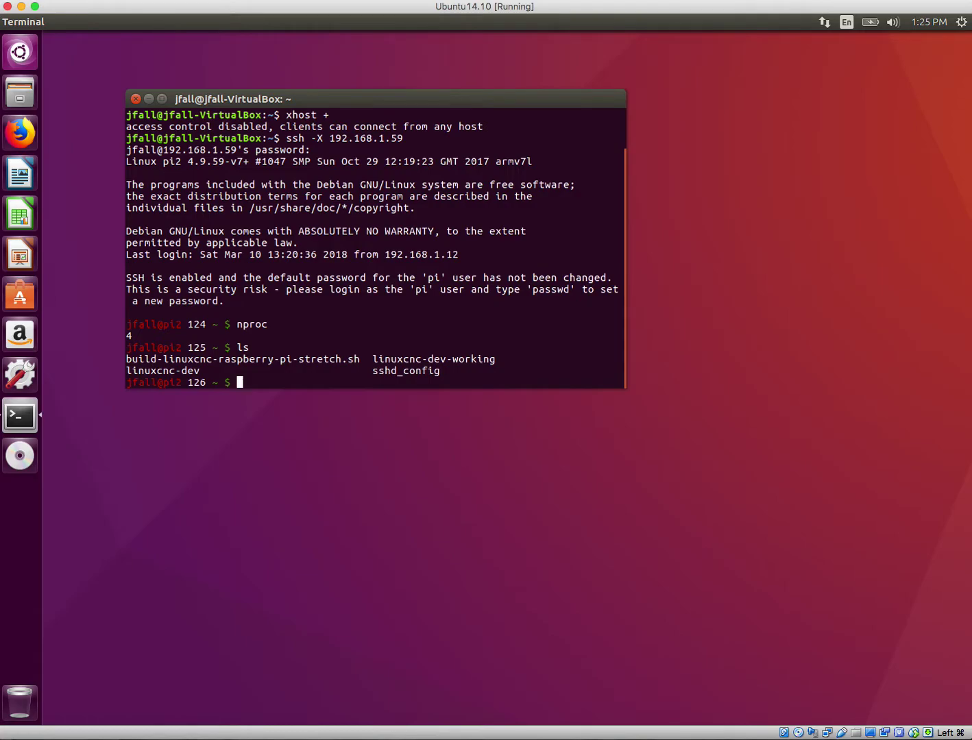
{"action": "type", "text": "cd"}
{"action": "type", "text": "linuxcnc-dev"}
{"action": "key", "text": "Return"}
{"action": "type", "text": "ls"}
{"action": "key", "text": "Return"}
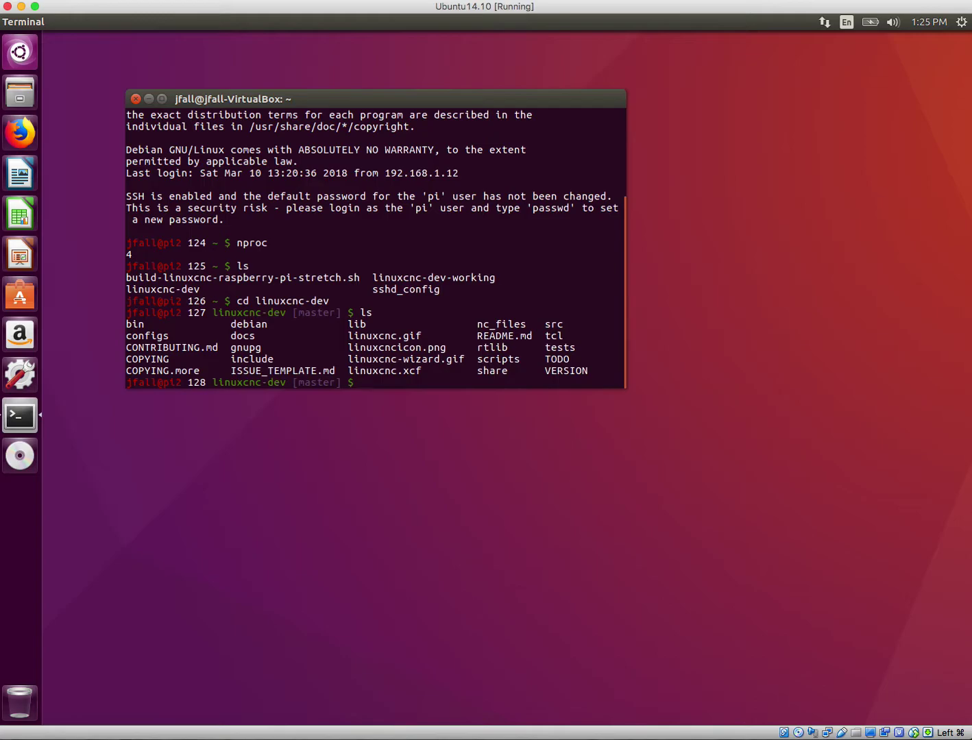
Step: Change into scripts, list the rip* files and source '. ./rip-environment'
{"action": "type", "text": "cd scripts"}
{"action": "key", "text": "Return"}
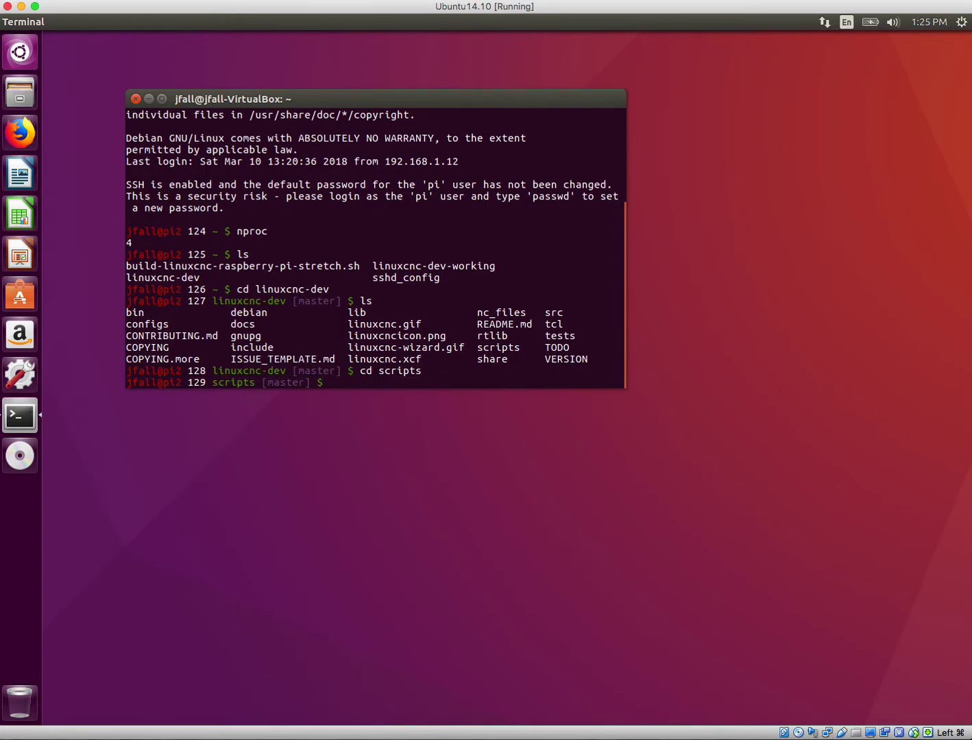
{"action": "type", "text": "ls rip*"}
{"action": "key", "text": "Return"}
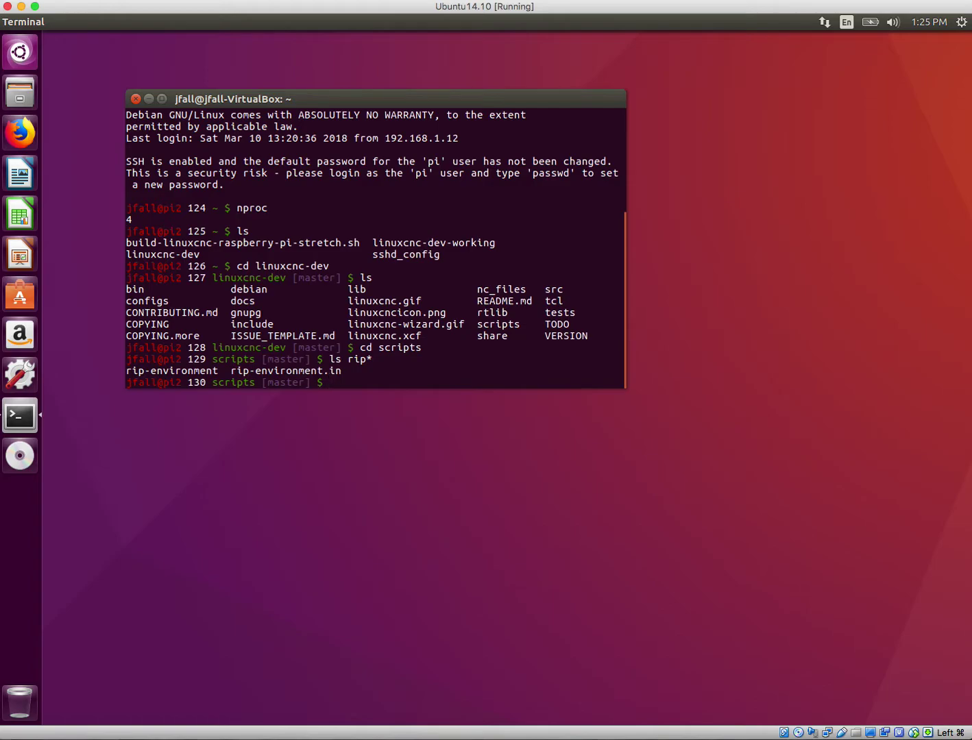
{"action": "type", "text": ". ./rip-environment"}
{"action": "key", "text": "Return"}
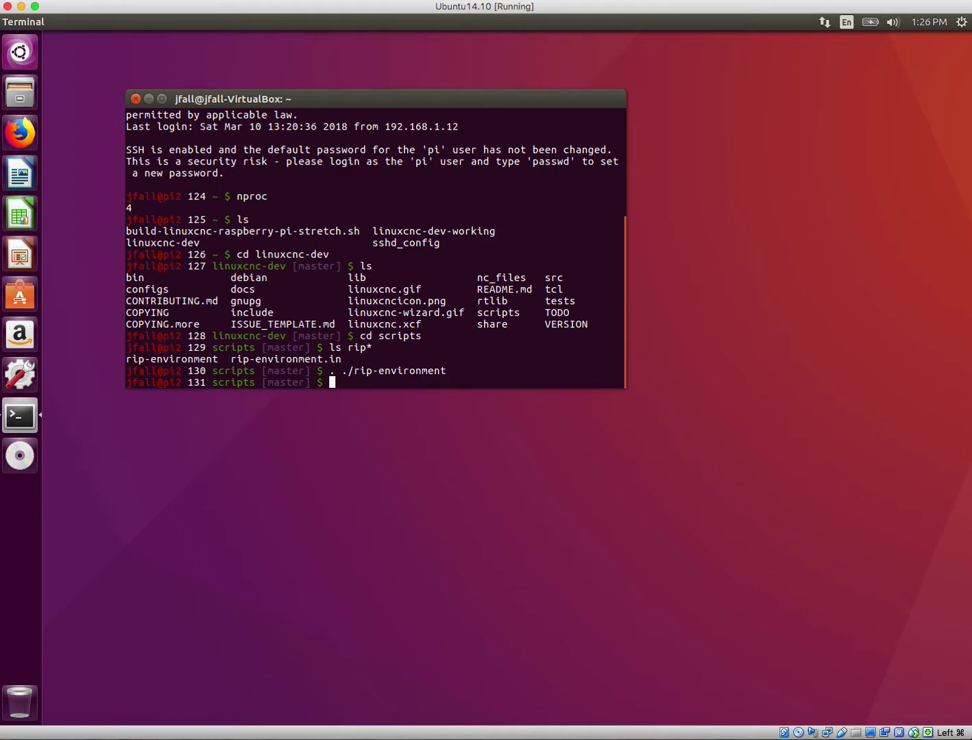
Step: Run 'linuxcnc' to bring up the LinuxCNC 2.8.0~pre1 Configuration Selector
{"action": "type", "text": "linuxcnc"}
{"action": "left_click_drag", "start_coordinate": [404, 102], "coordinate": [603, 172]}
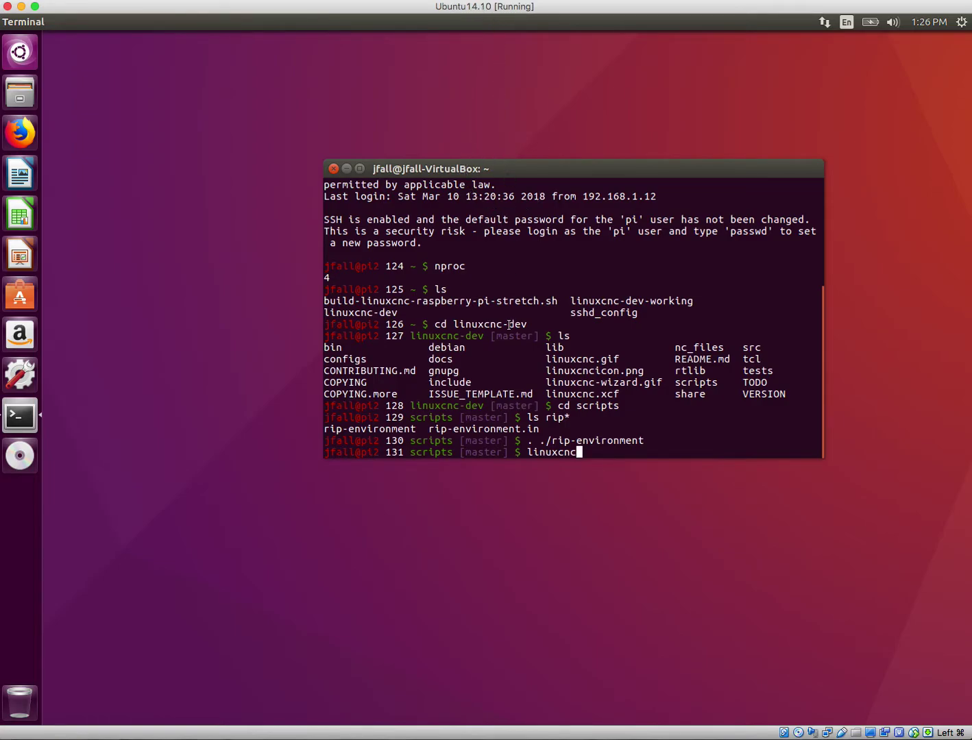
{"action": "key", "text": "Return"}
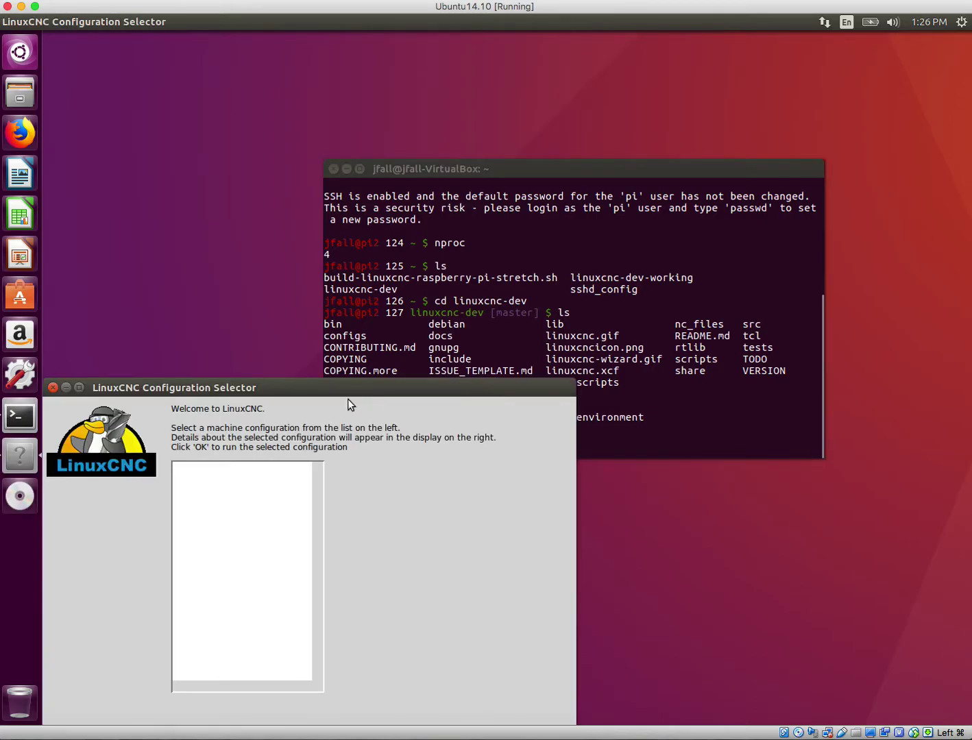
Step: Arrange the Configuration Selector and terminal windows, with sim > axis > axis.ini selected
{"action": "left_click_drag", "start_coordinate": [329, 388], "coordinate": [425, 132]}
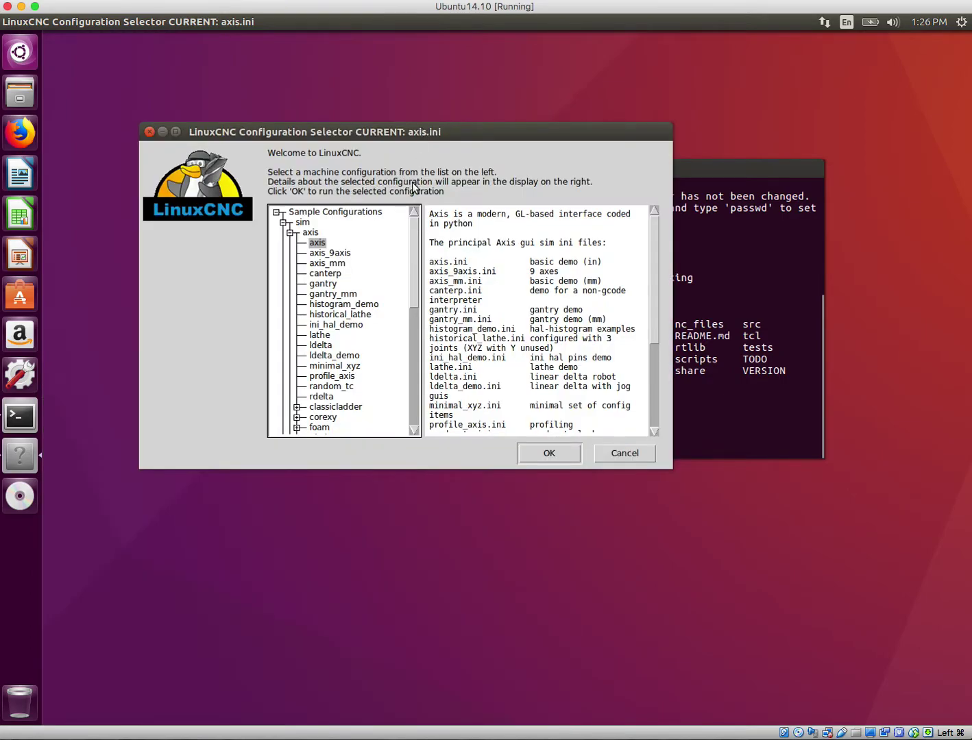
{"action": "left_click_drag", "start_coordinate": [530, 130], "coordinate": [708, 309]}
{"action": "left_click_drag", "start_coordinate": [702, 162], "coordinate": [433, 44]}
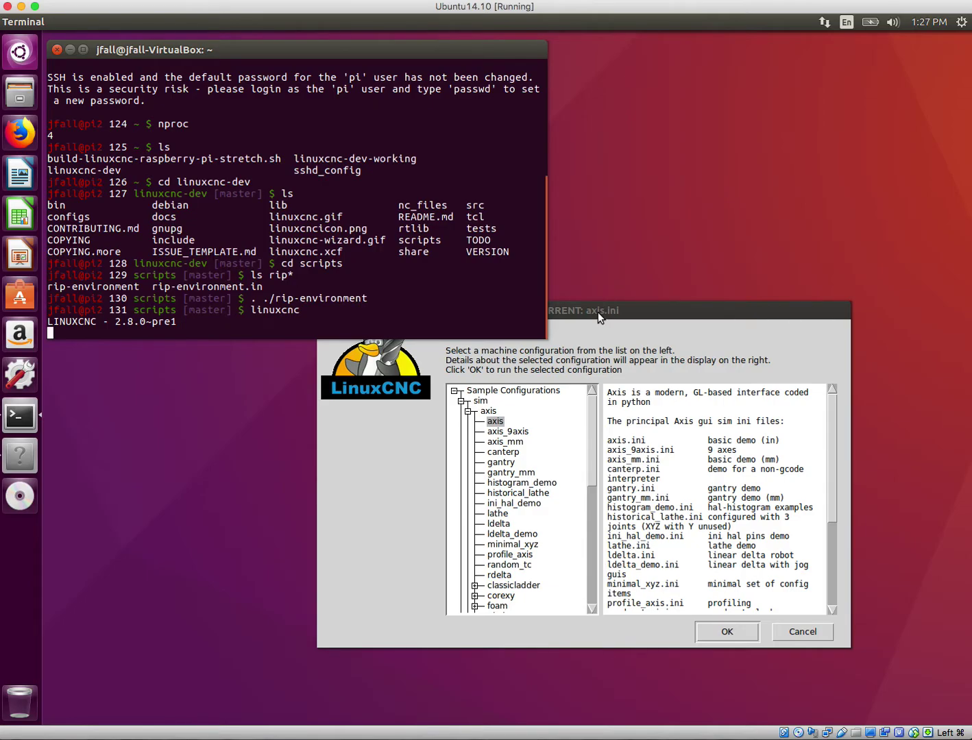
{"action": "left_click_drag", "start_coordinate": [602, 306], "coordinate": [603, 338]}
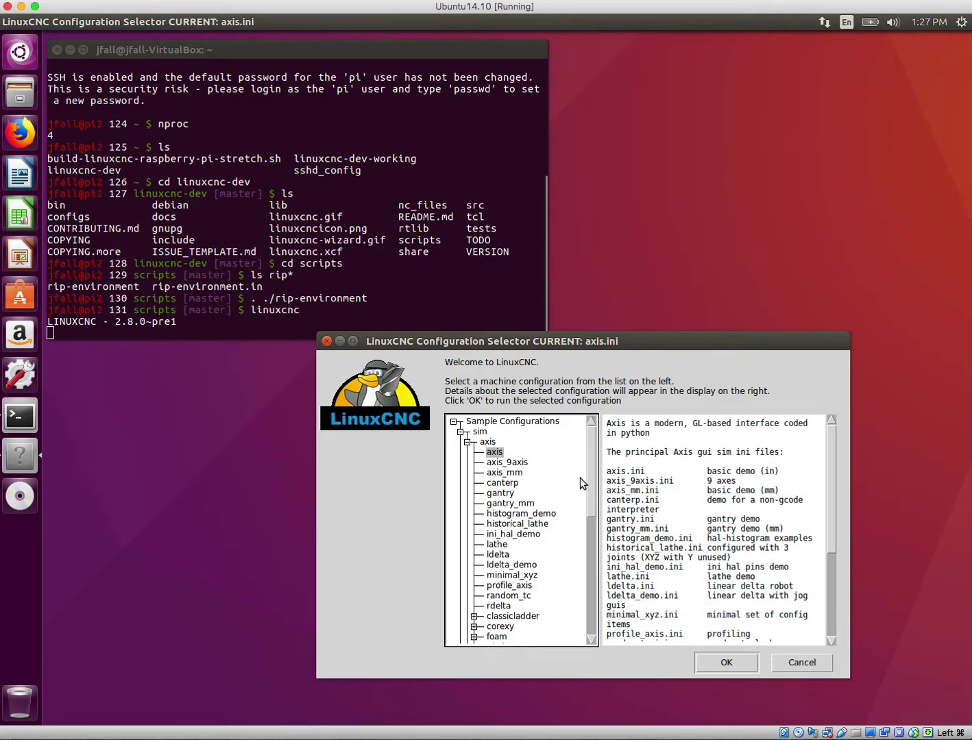
Step: Launch axis.ini, position the AXIS simulator window, then request closing it
{"action": "left_click", "coordinate": [739, 674]}
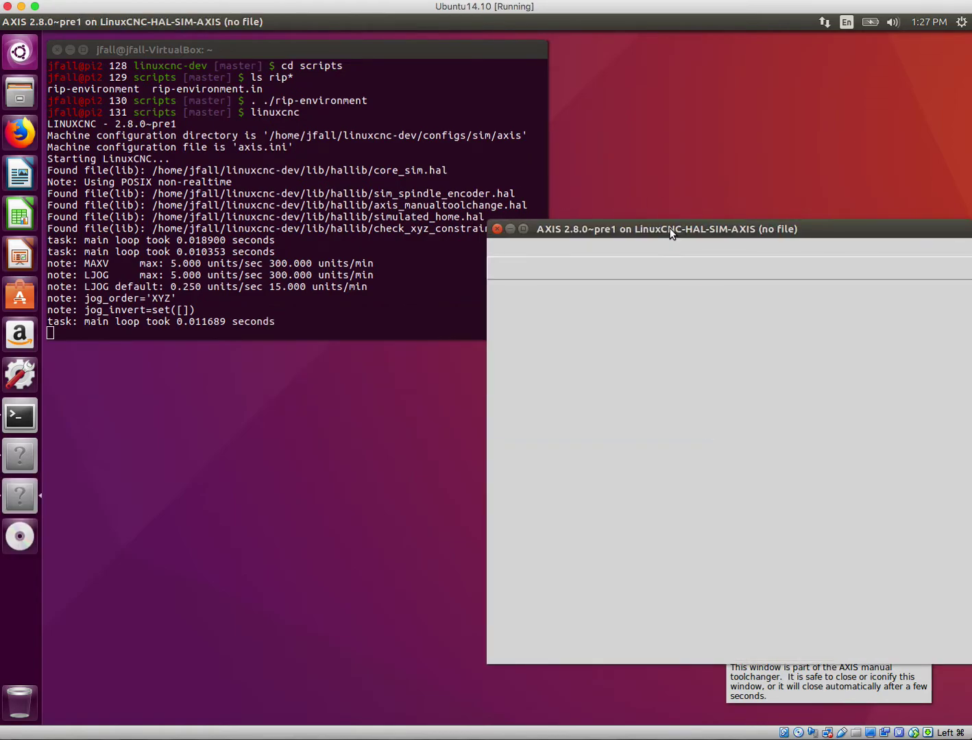
{"action": "left_click_drag", "start_coordinate": [670, 233], "coordinate": [491, 218]}
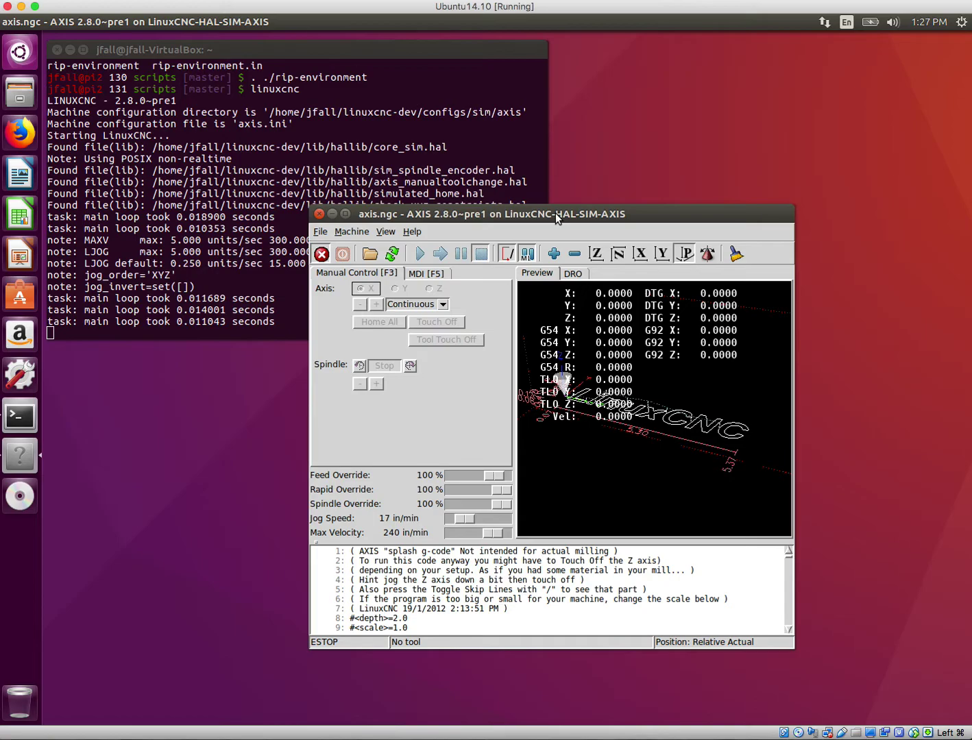
{"action": "left_click_drag", "start_coordinate": [556, 219], "coordinate": [579, 232]}
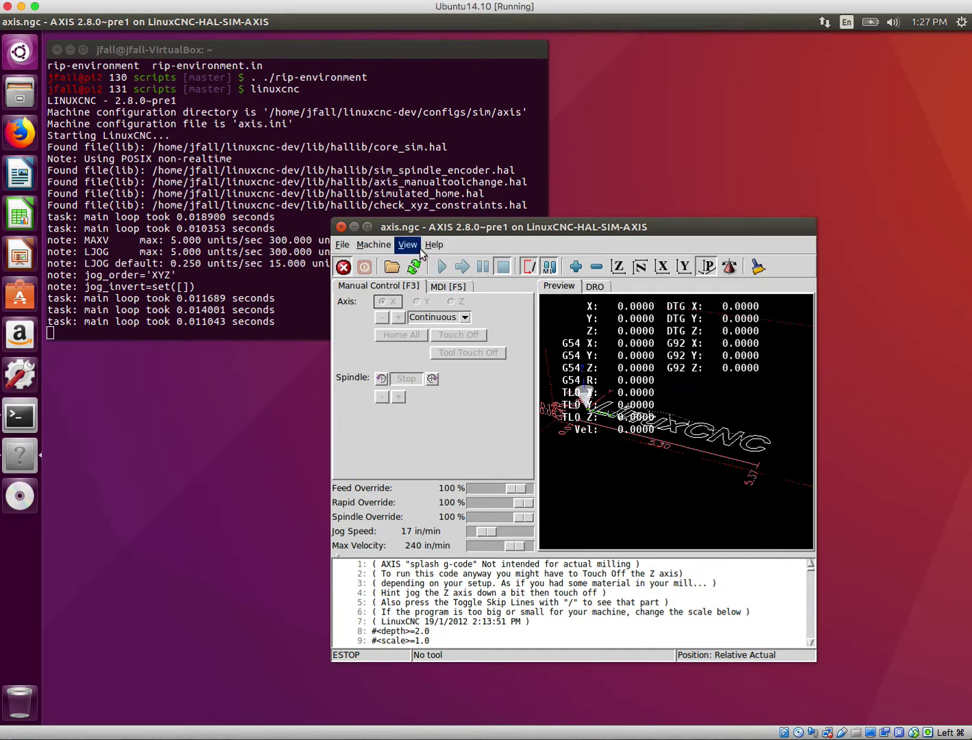
{"action": "left_click", "coordinate": [341, 227]}
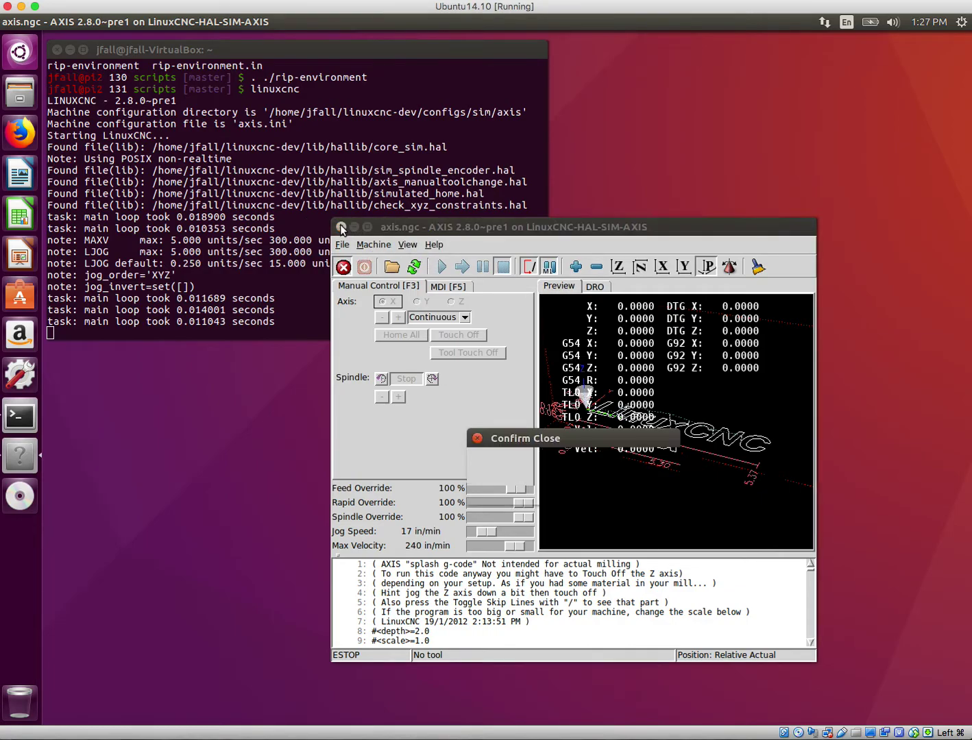
Step: Confirm the shutdown, relaunch linuxcnc and run the histogram_demo sample configuration
{"action": "left_click", "coordinate": [569, 502]}
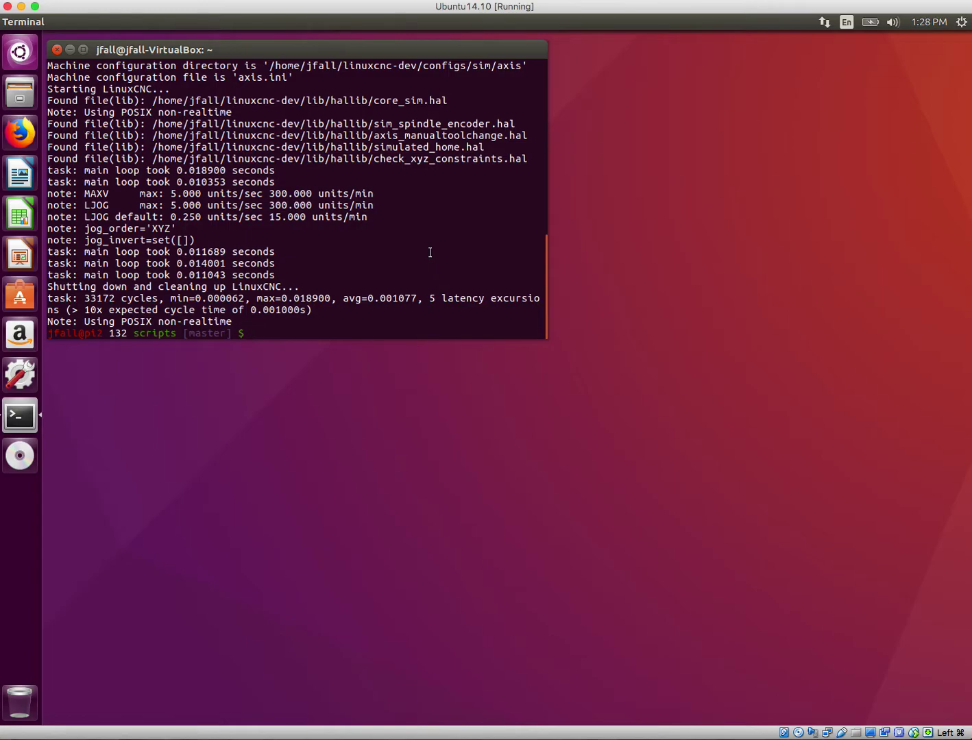
{"action": "key", "text": "Up"}
{"action": "key", "text": "Return"}
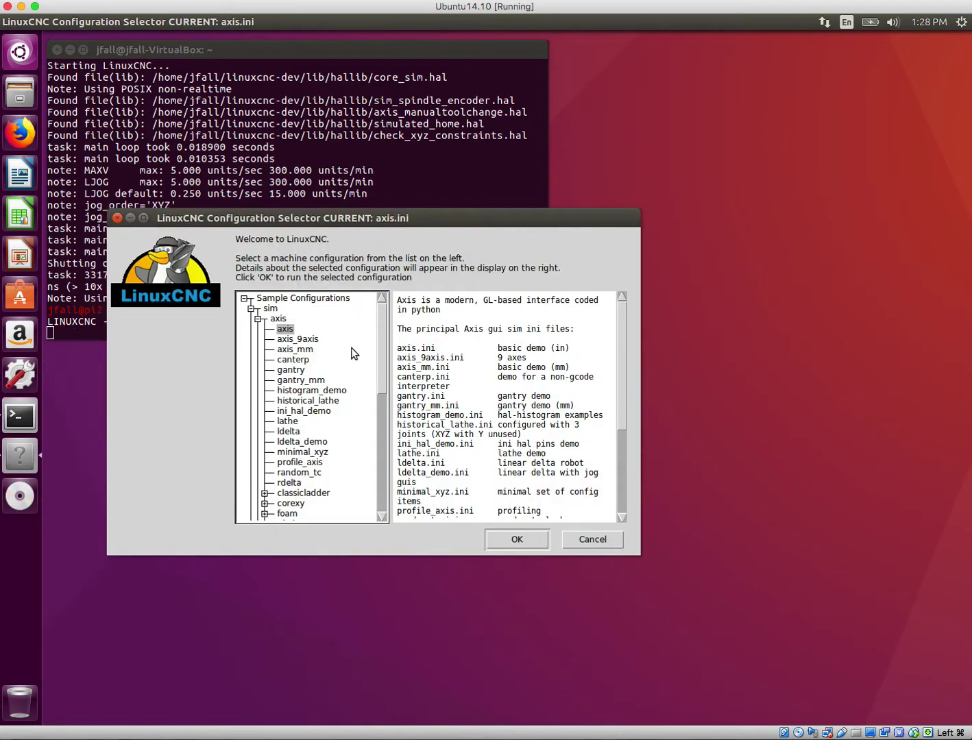
{"action": "left_click", "coordinate": [313, 391]}
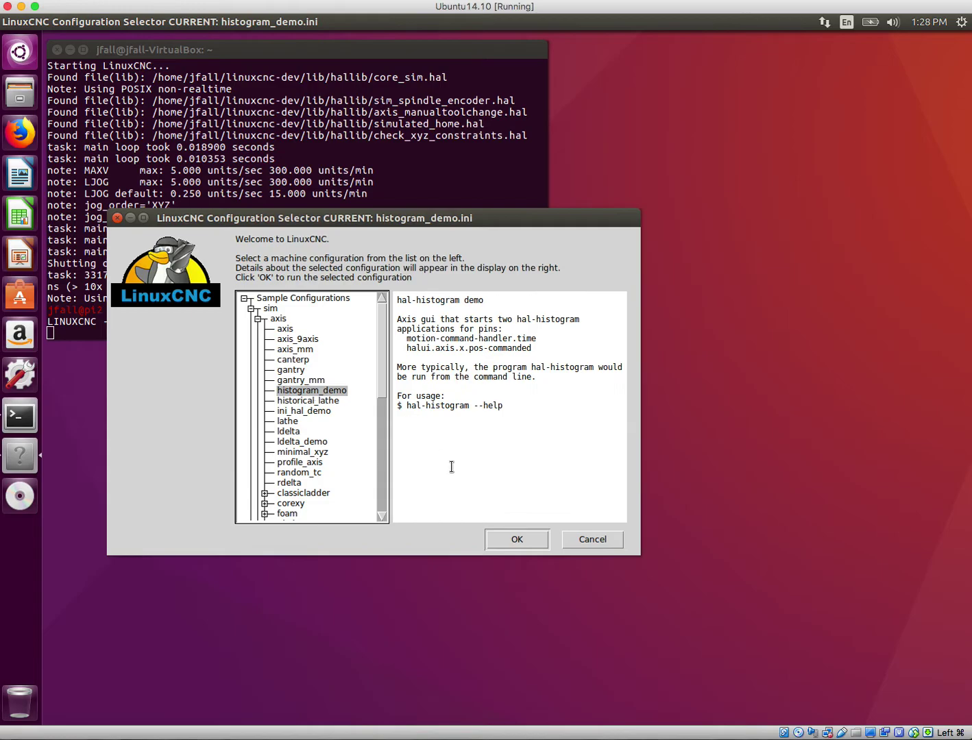
{"action": "left_click", "coordinate": [506, 540]}
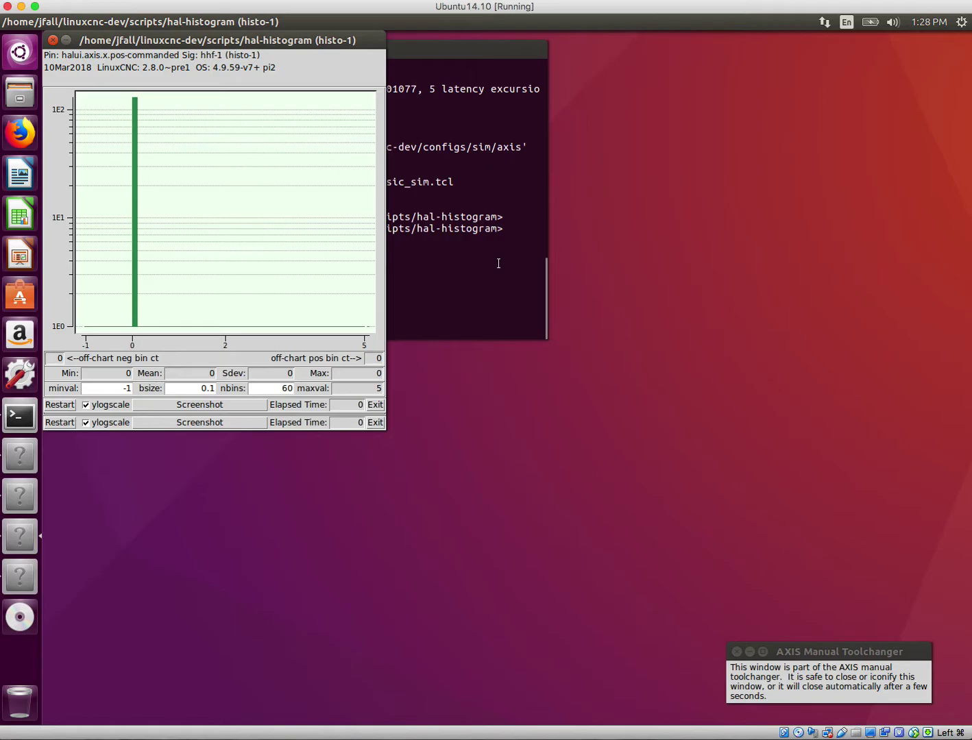
Step: Lay out the position and motion-timing histogram windows side by side, then close the position one
{"action": "left_click_drag", "start_coordinate": [314, 40], "coordinate": [344, 330]}
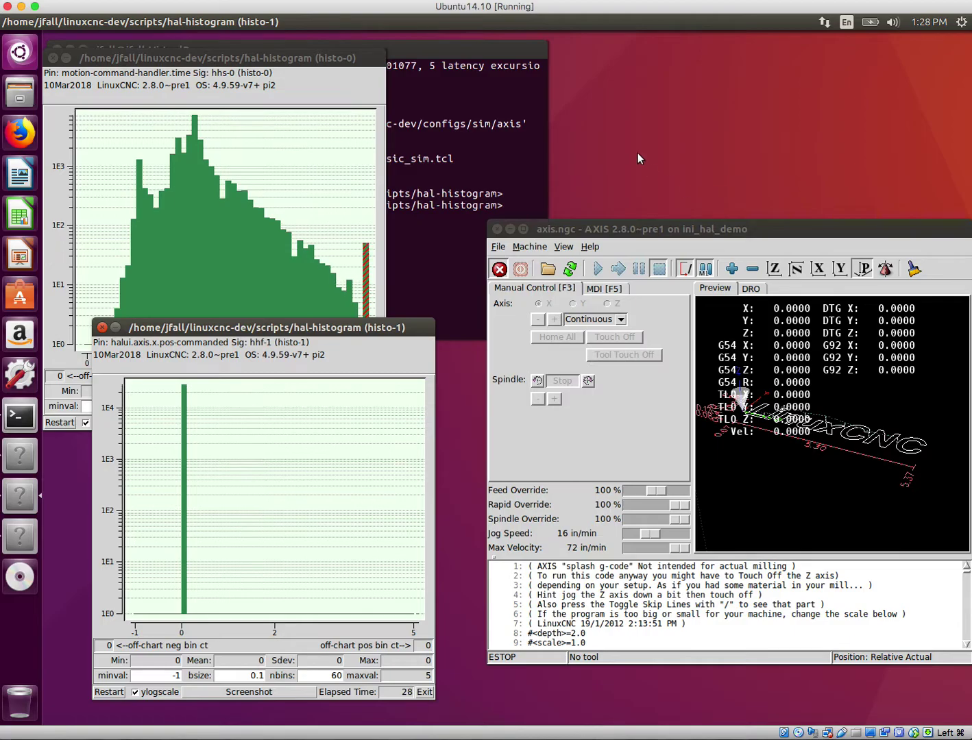
{"action": "left_click", "coordinate": [342, 59]}
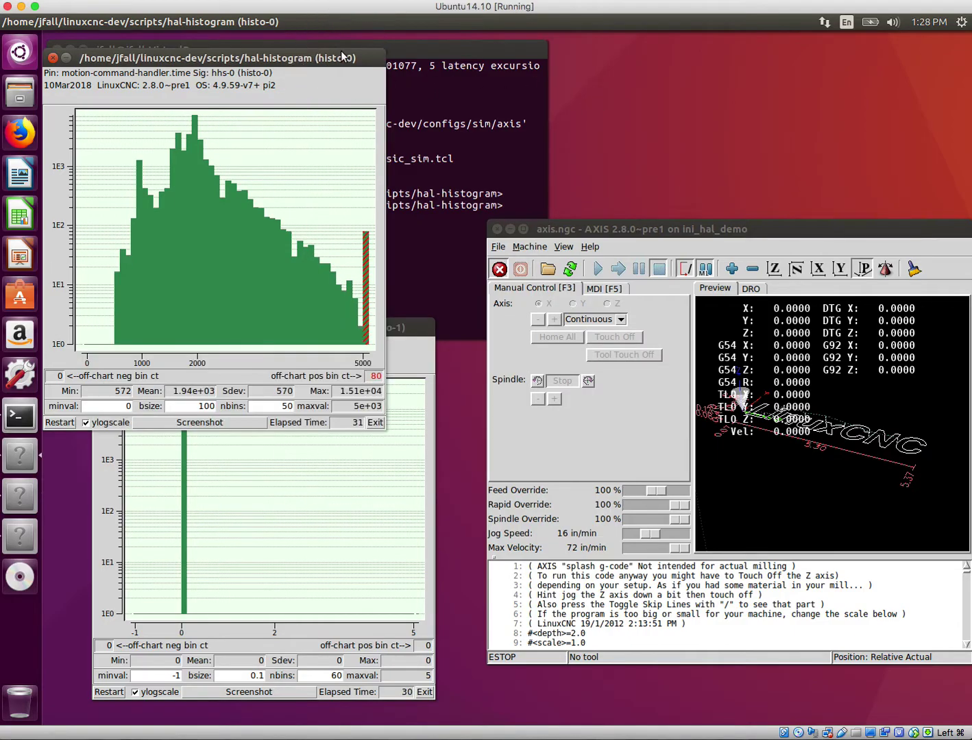
{"action": "left_click", "coordinate": [366, 252]}
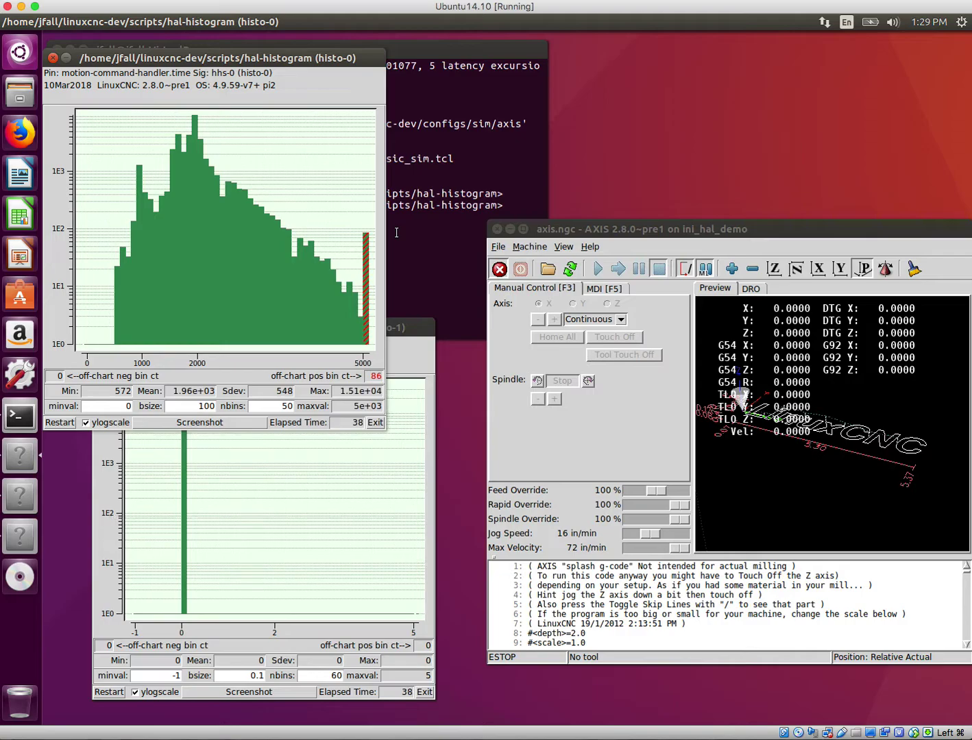
{"action": "left_click_drag", "start_coordinate": [422, 327], "coordinate": [520, 292]}
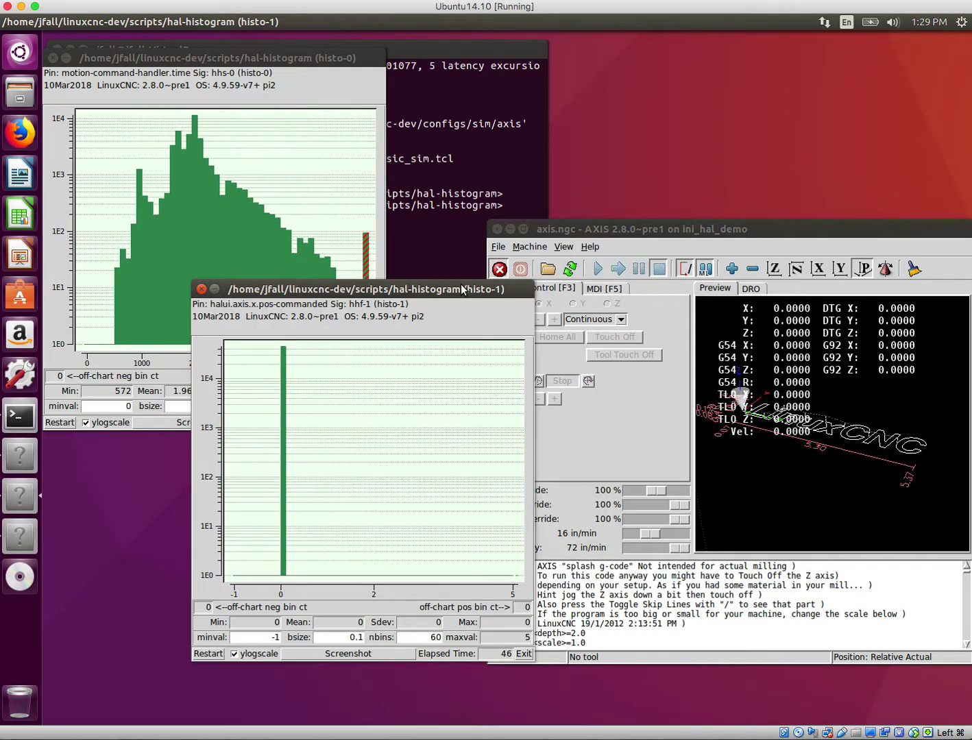
{"action": "left_click", "coordinate": [201, 289]}
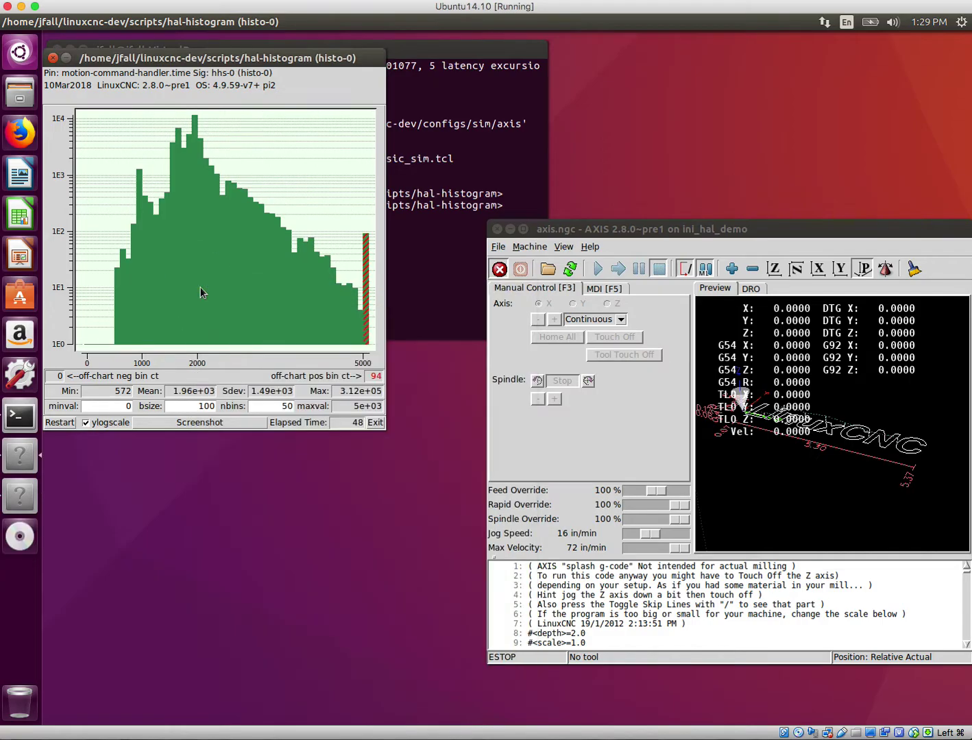
Step: Close AXIS, confirm the LinuxCNC shutdown, then 'cd ..' and list linuxcnc-dev
{"action": "left_click", "coordinate": [497, 229]}
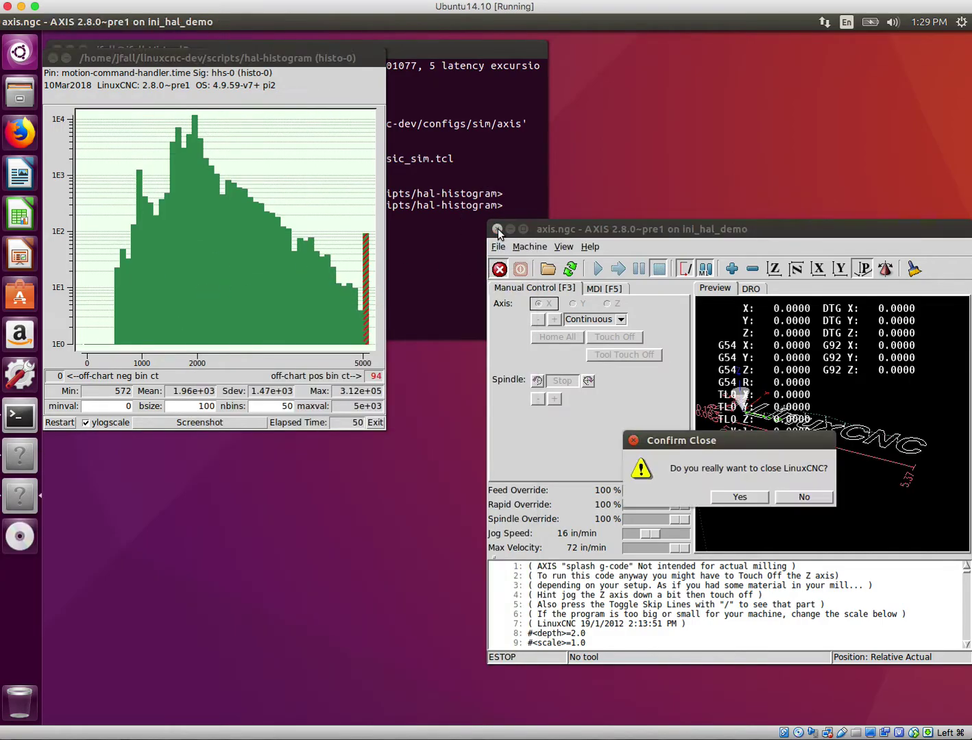
{"action": "left_click", "coordinate": [729, 502]}
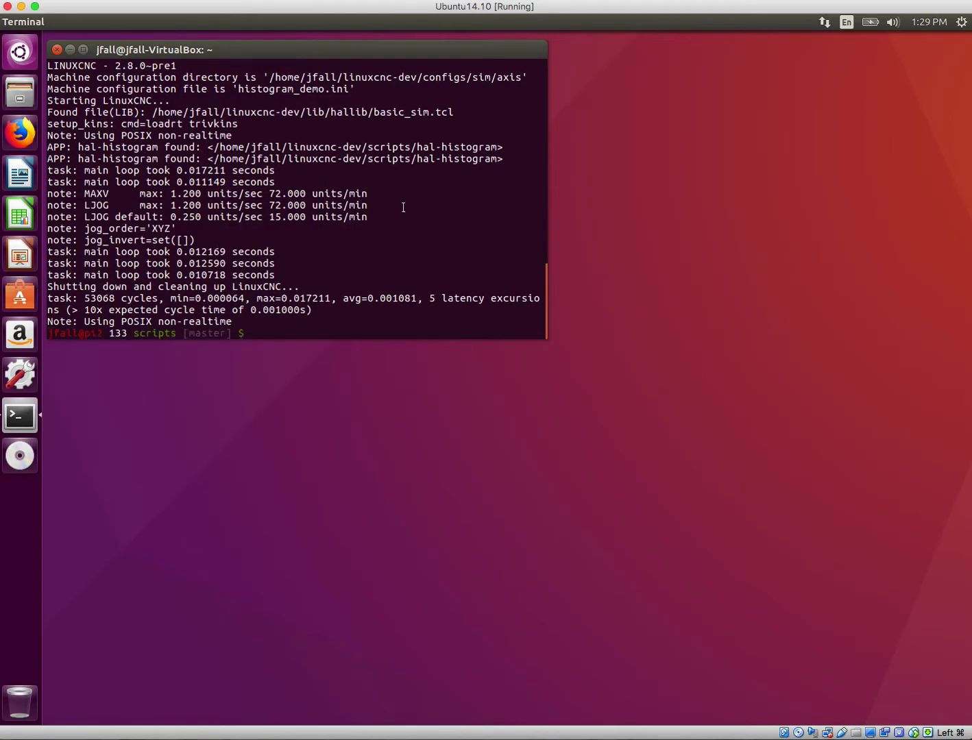
{"action": "key", "text": "Return"}
{"action": "key", "text": "Return"}
{"action": "key", "text": "Return"}
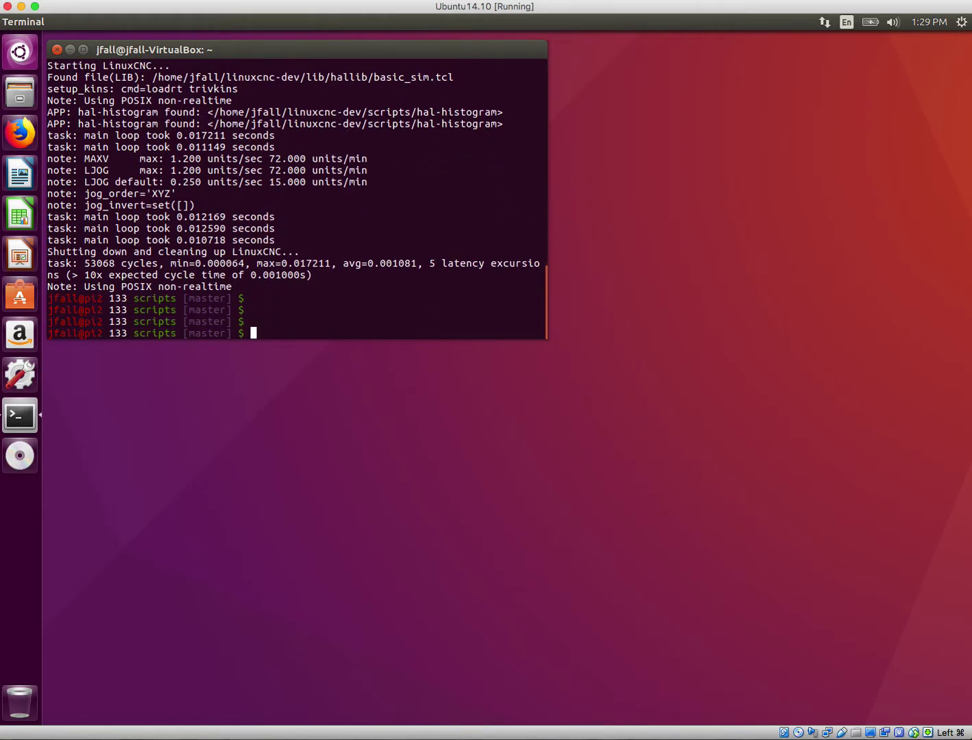
{"action": "type", "text": "cd .."}
{"action": "key", "text": "Return"}
{"action": "type", "text": "ls"}
{"action": "key", "text": "Return"}
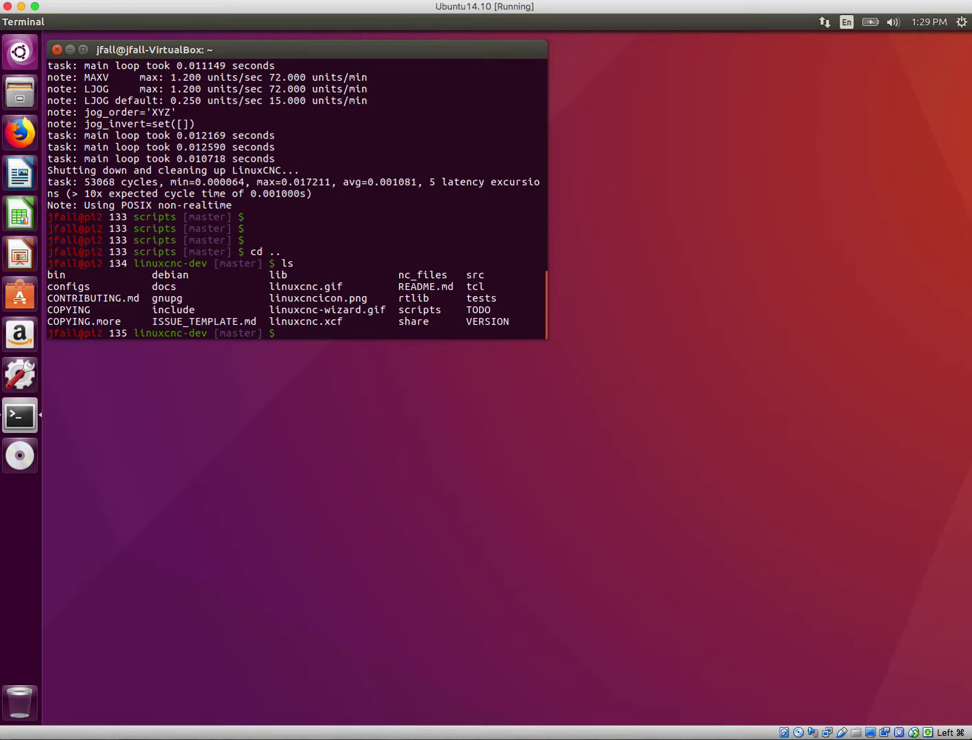
Step: Type a GitHub profile address at the prompt, then cancel it with Ctrl+C
{"action": "type", "text": "http://github.com/je"}
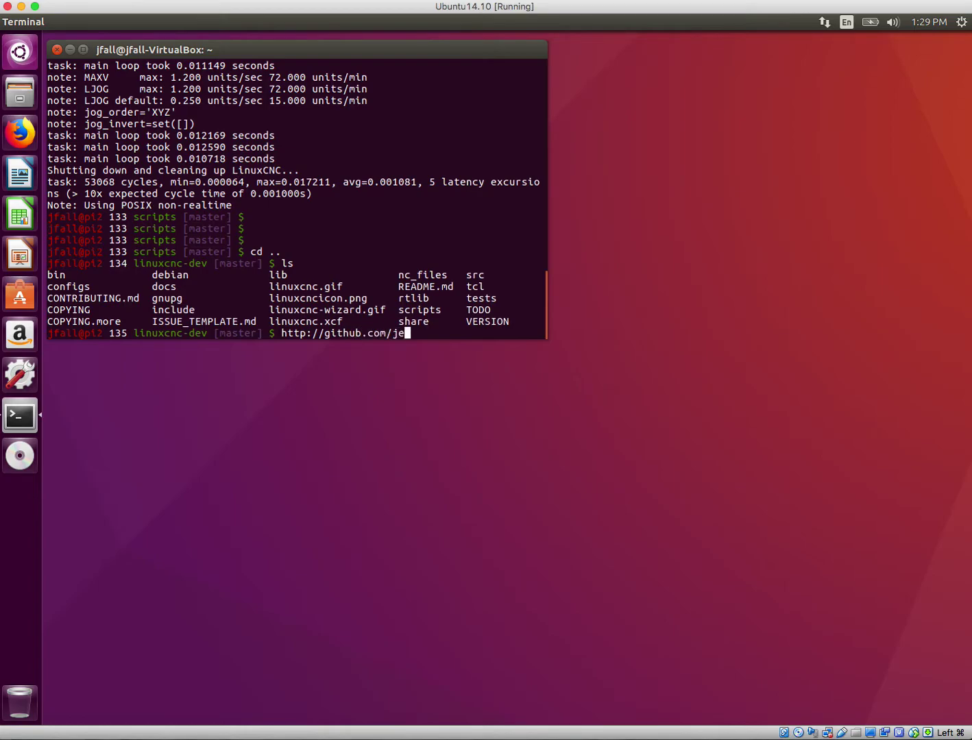
{"action": "type", "text": "fffall"}
{"action": "key", "text": "ctrl+c"}
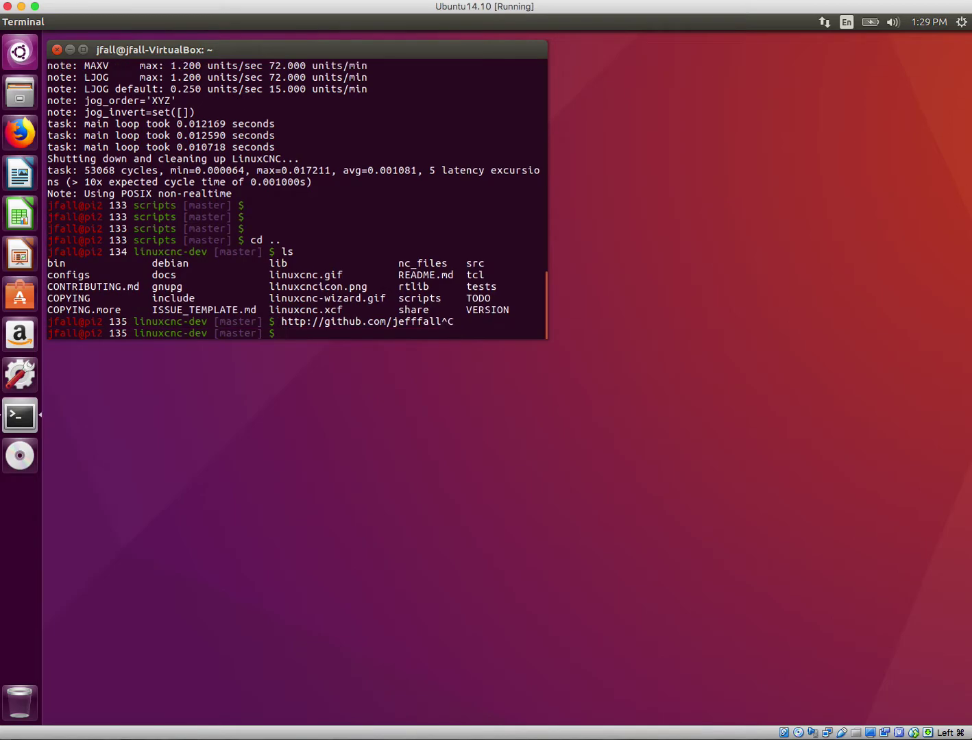
Step: Relist linuxcnc-dev, print its path with pwd, then go up to home and list it
{"action": "type", "text": "ls"}
{"action": "key", "text": "Return"}
{"action": "type", "text": "pwd"}
{"action": "key", "text": "Return"}
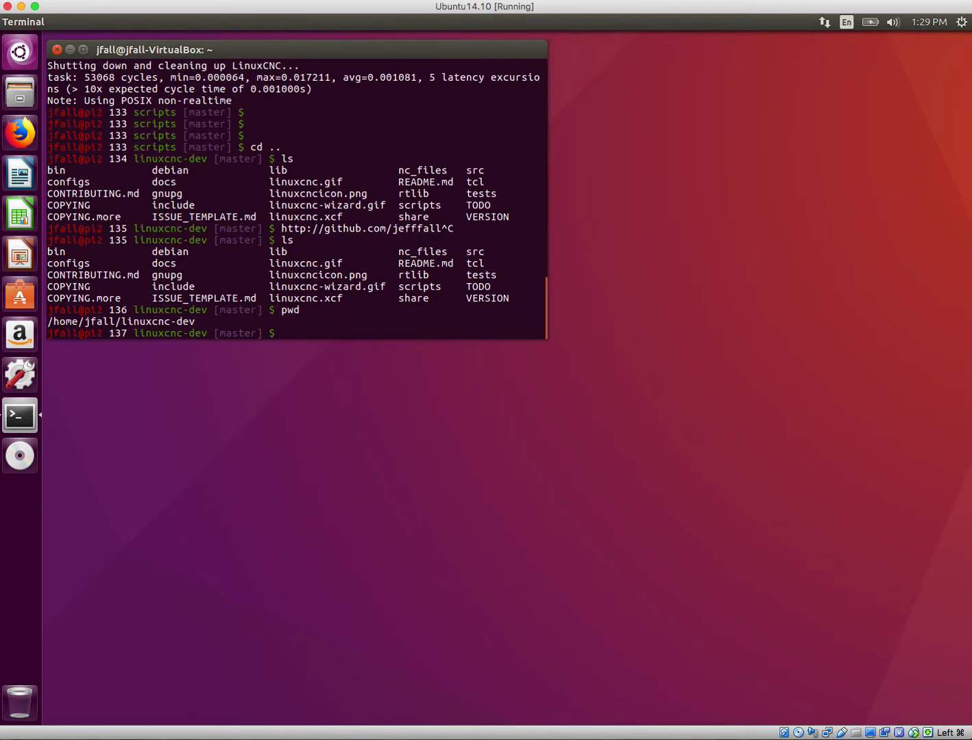
{"action": "type", "text": "cd .."}
{"action": "key", "text": "Return"}
{"action": "type", "text": "ls"}
{"action": "key", "text": "Return"}
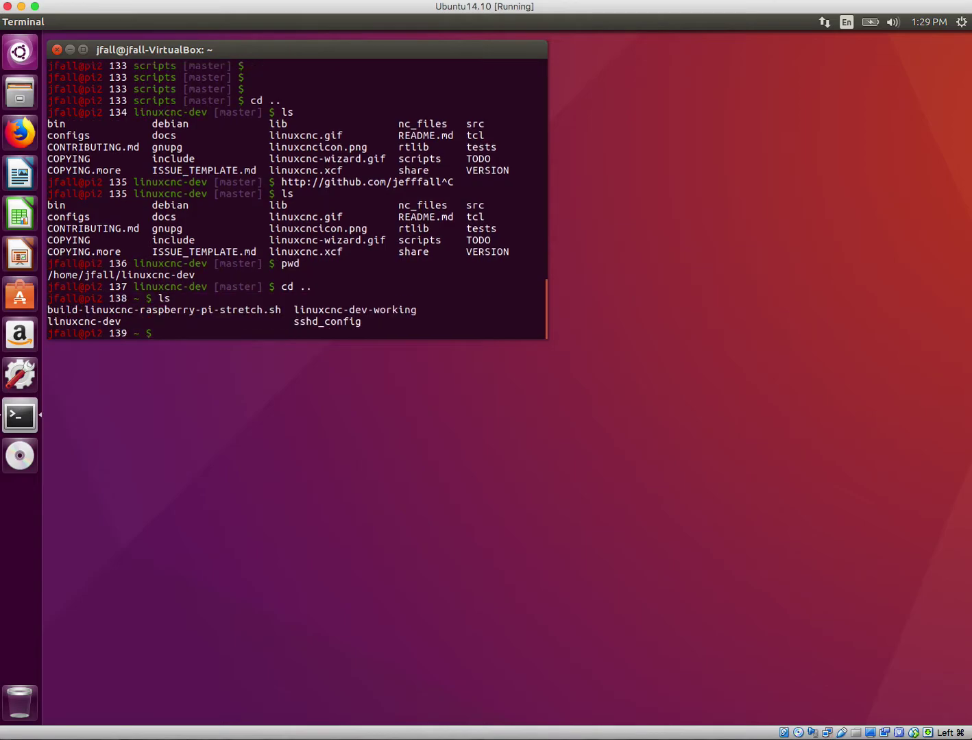
Step: Enlarge the terminal window and start typing 'more build' for the build script
{"action": "left_click", "coordinate": [552, 335]}
{"action": "left_click_drag", "start_coordinate": [547, 335], "coordinate": [716, 508]}
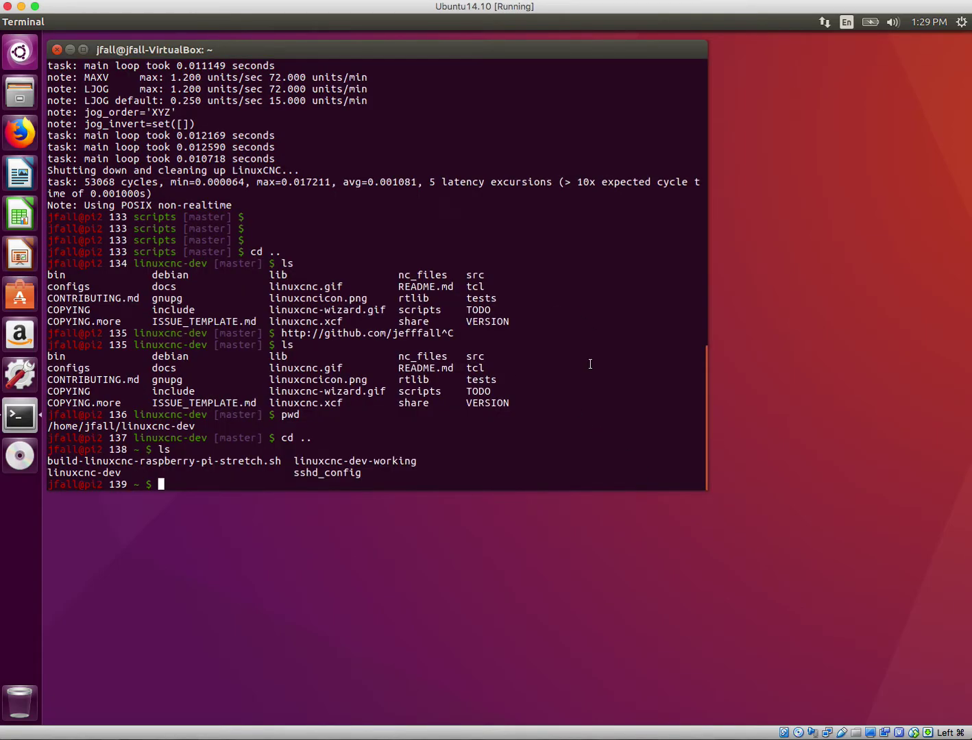
{"action": "key", "text": "Return"}
{"action": "key", "text": "Return"}
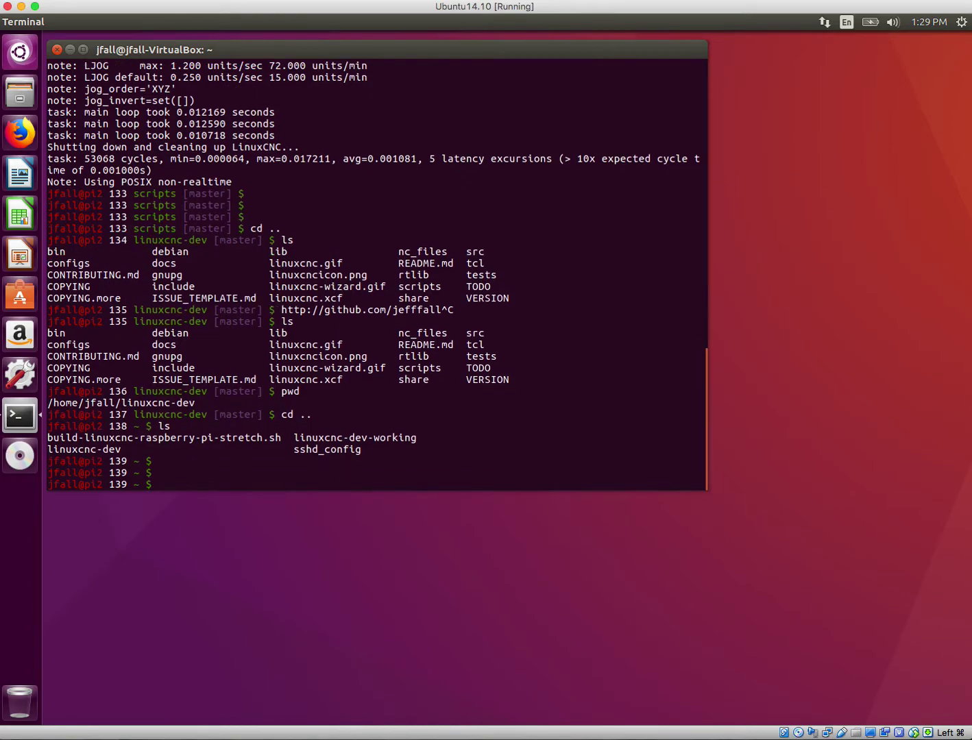
{"action": "type", "text": "more build"}
Step: Page through build-linuxcnc-raspberry-pi-stretch.sh with more, then enter the linuxcnc command
{"action": "key", "text": "Tab"}
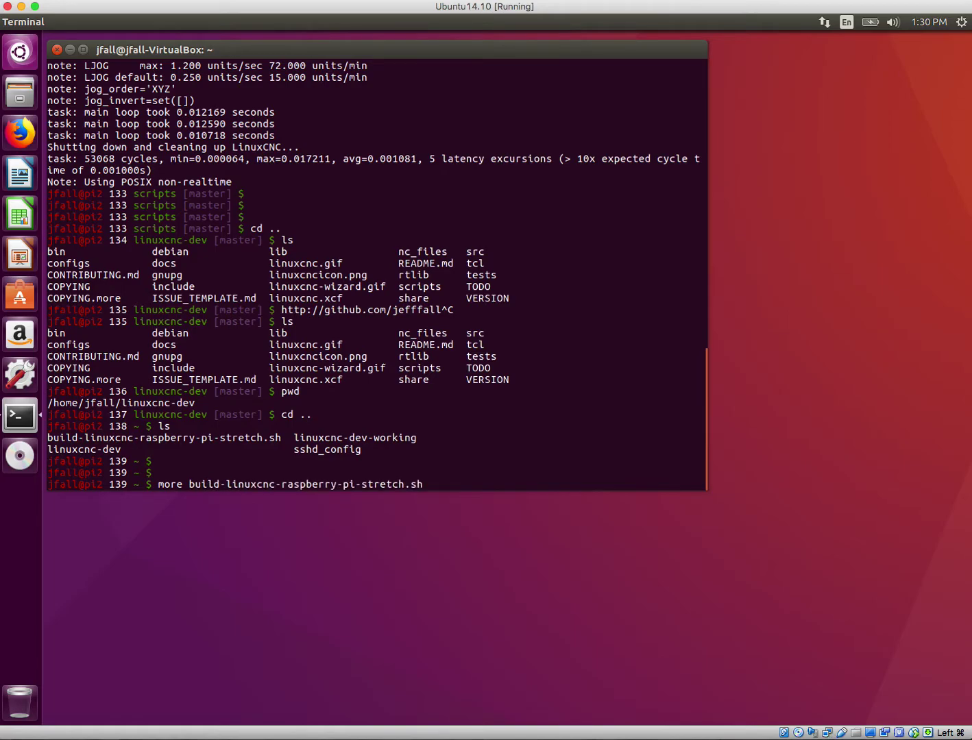
{"action": "key", "text": "Return"}
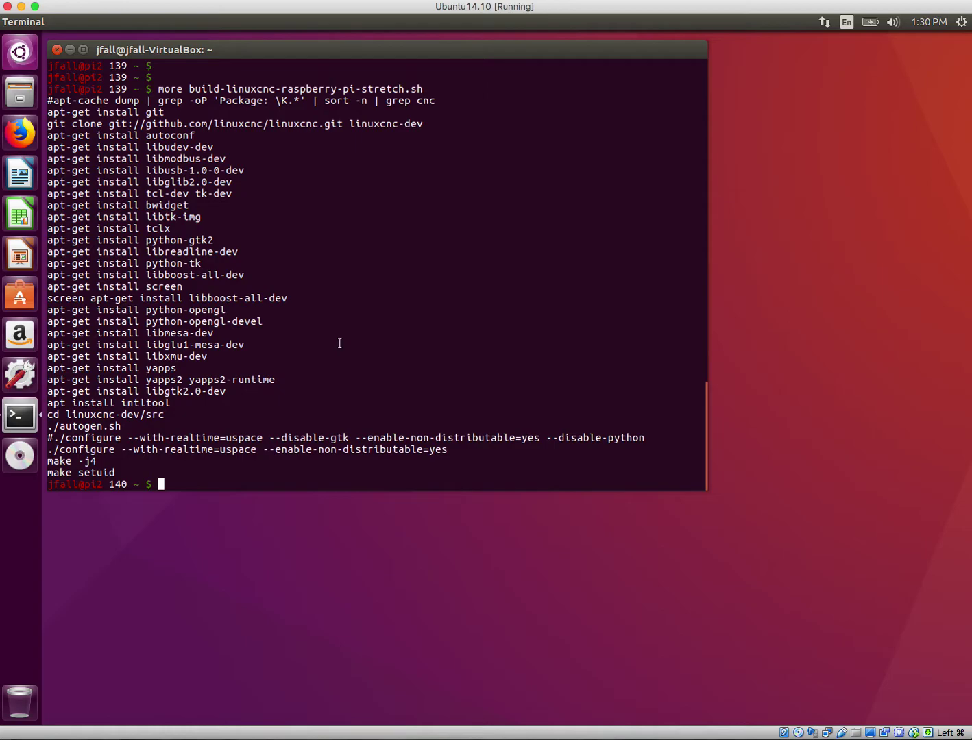
{"action": "type", "text": "linuxcnc"}
Step: Start LinuxCNC on the Pi and close its Configuration Selector without running any configuration
{"action": "key", "text": "Return"}
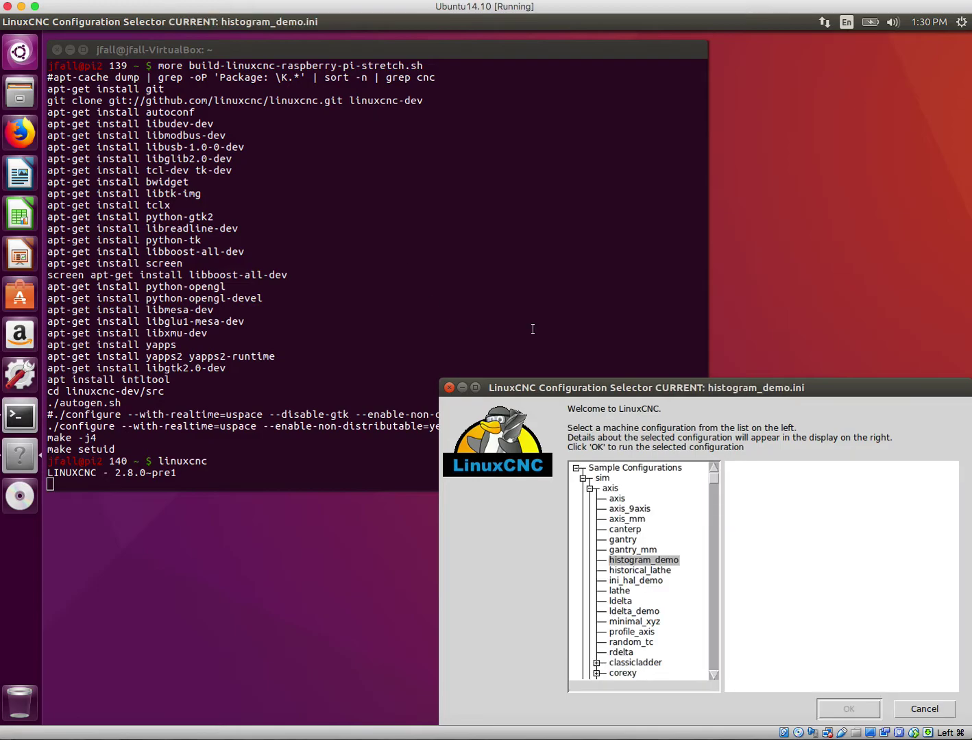
{"action": "left_click_drag", "start_coordinate": [559, 384], "coordinate": [416, 286]}
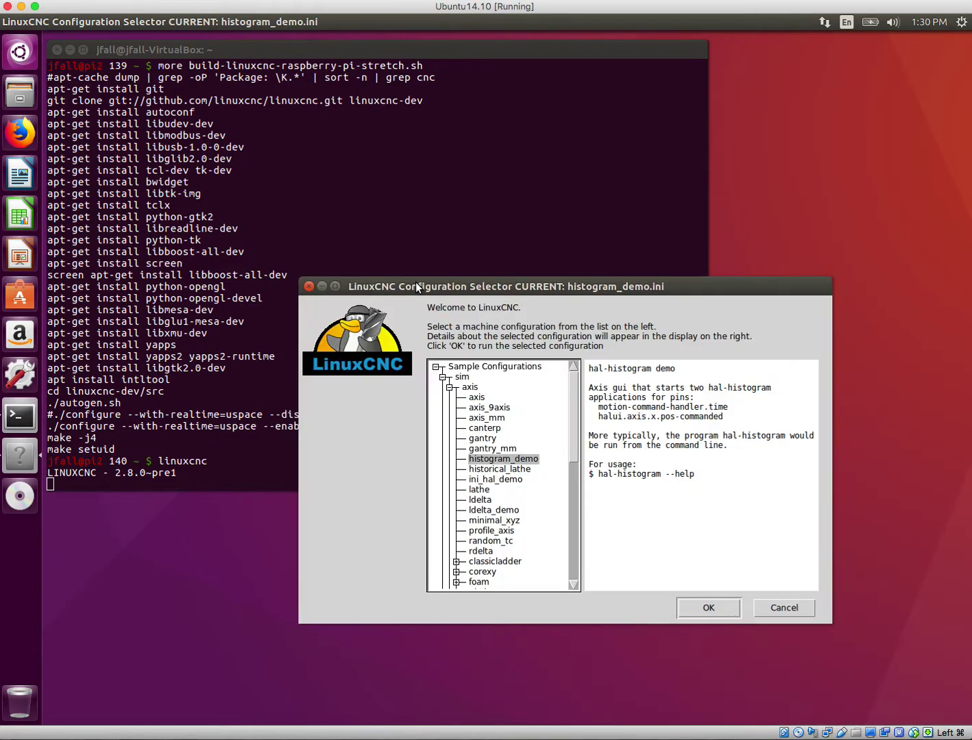
{"action": "left_click", "coordinate": [309, 287]}
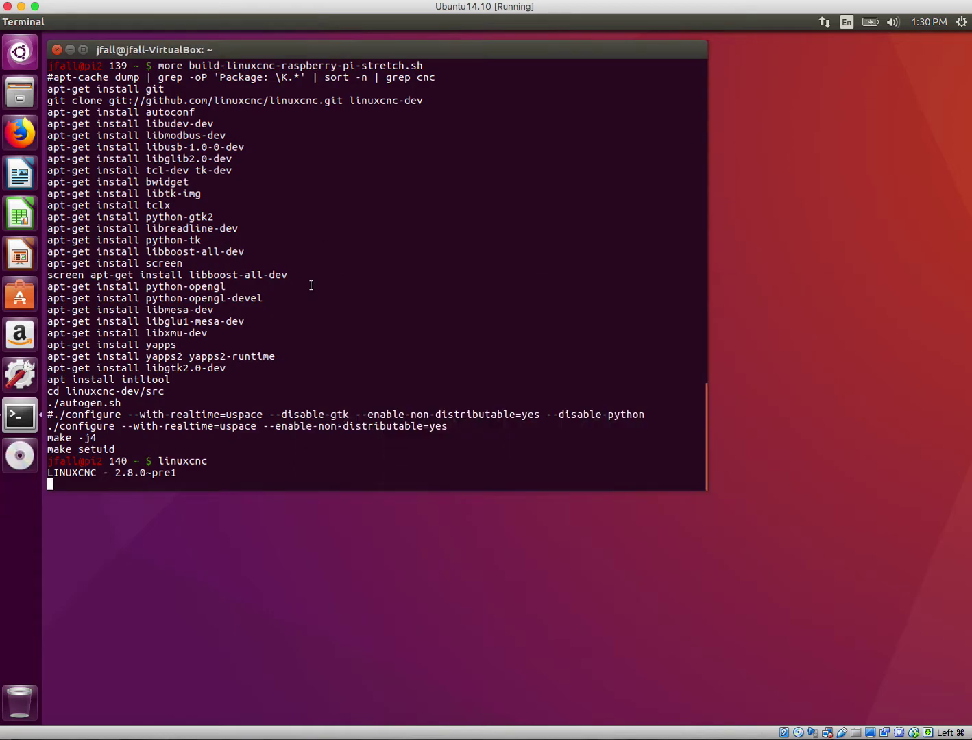
{"action": "left_click_drag", "start_coordinate": [428, 47], "coordinate": [490, 73]}
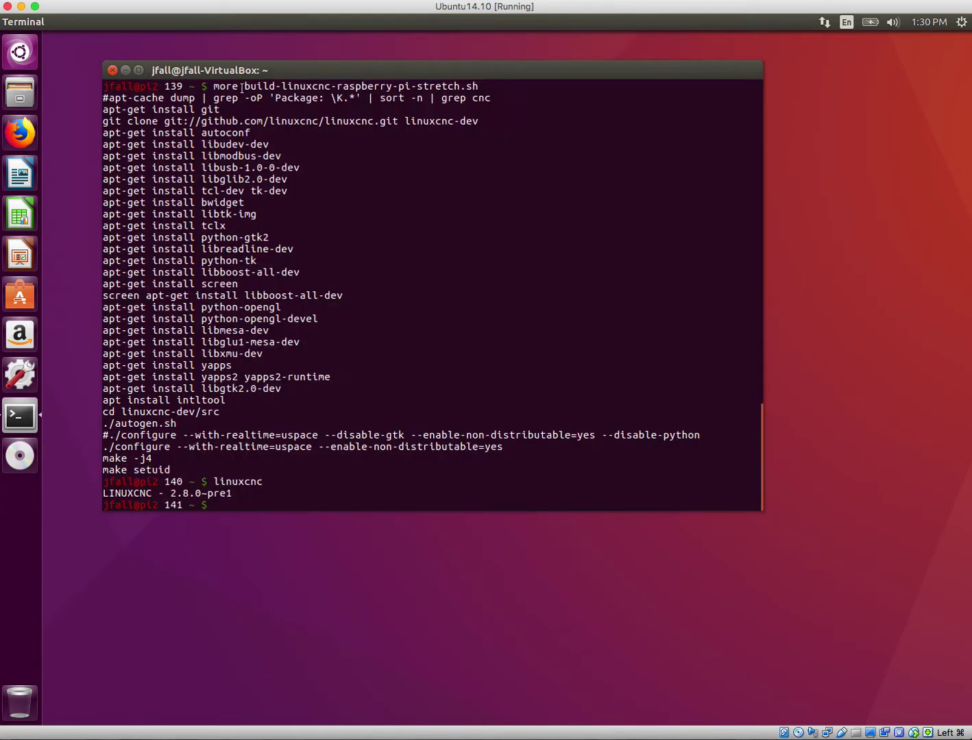
Step: Close the Pi SSH terminal despite its running process and open a new local Terminal window
{"action": "left_click", "coordinate": [113, 70]}
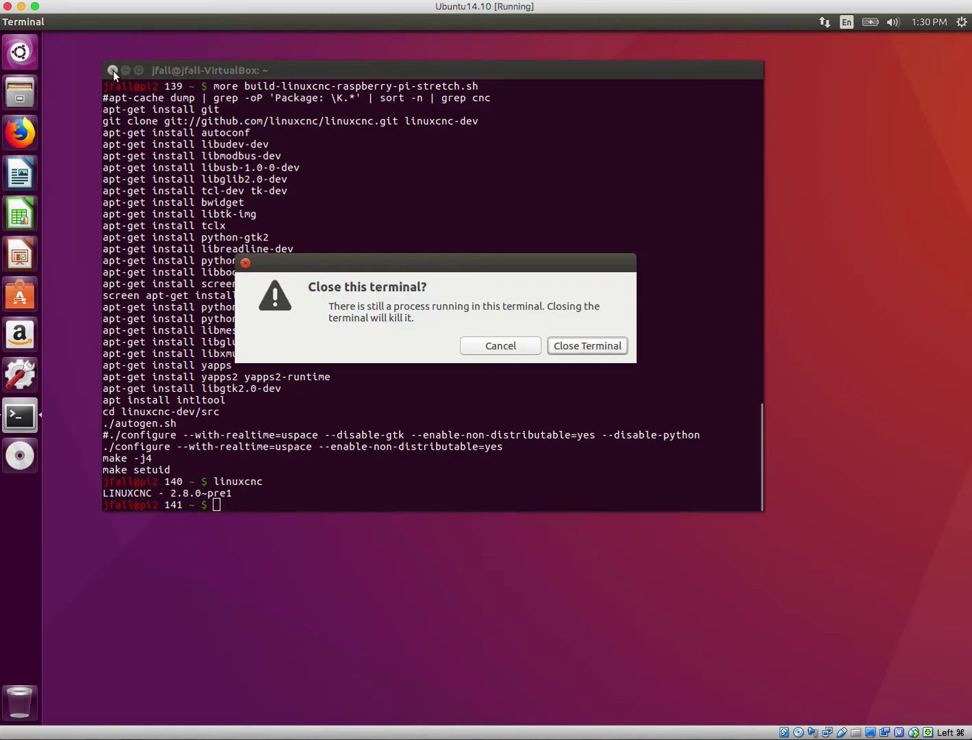
{"action": "left_click", "coordinate": [571, 347]}
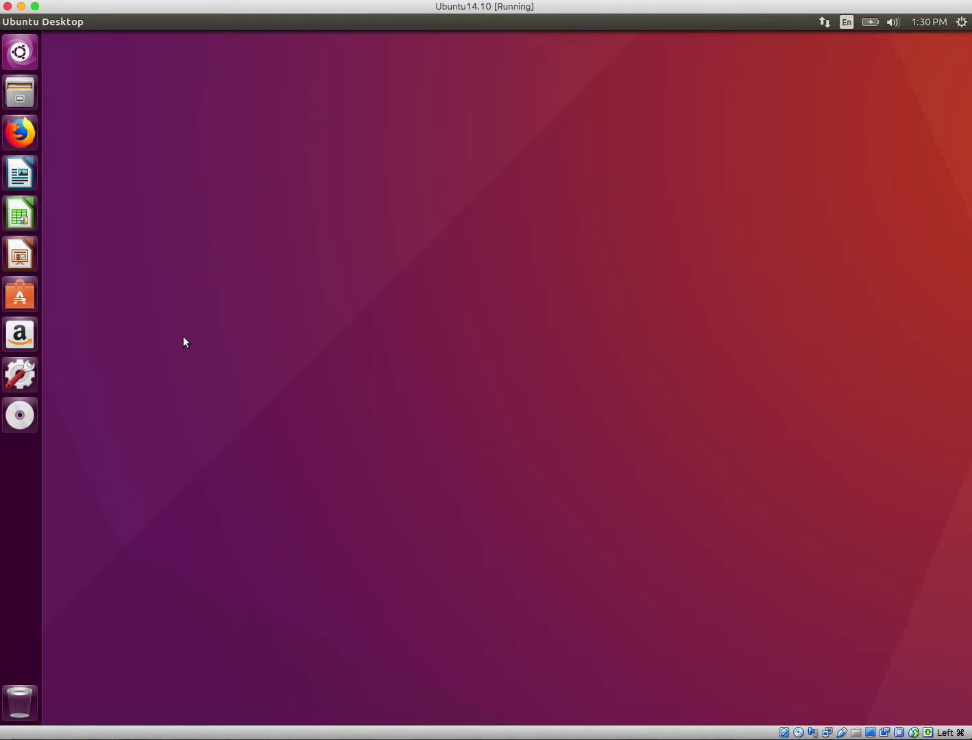
{"action": "left_click", "coordinate": [20, 53]}
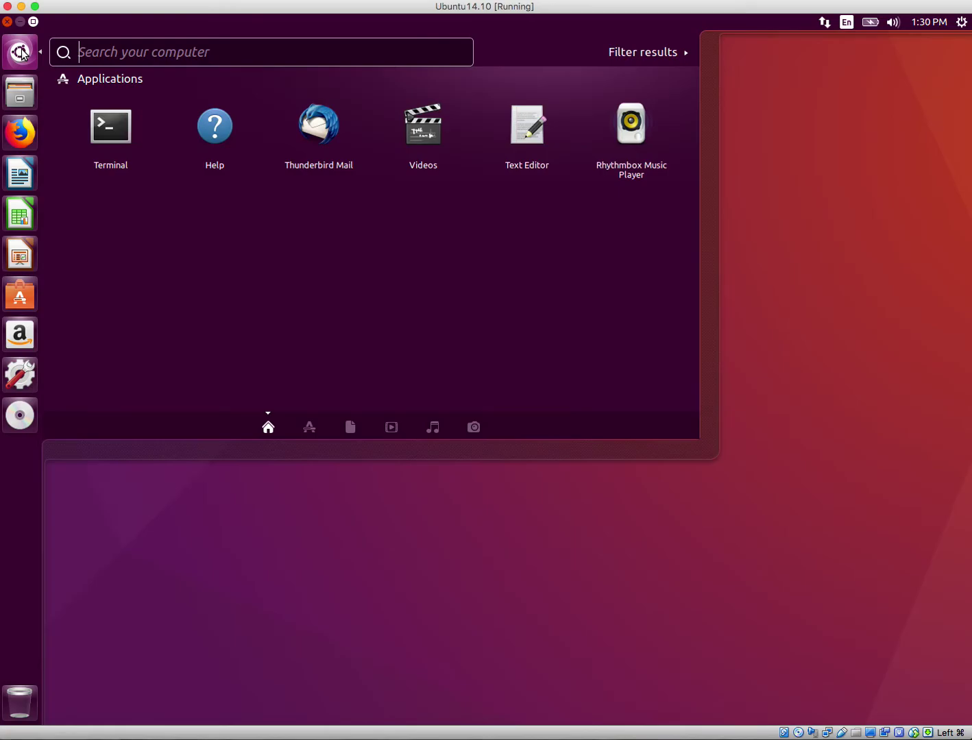
{"action": "left_click", "coordinate": [110, 131]}
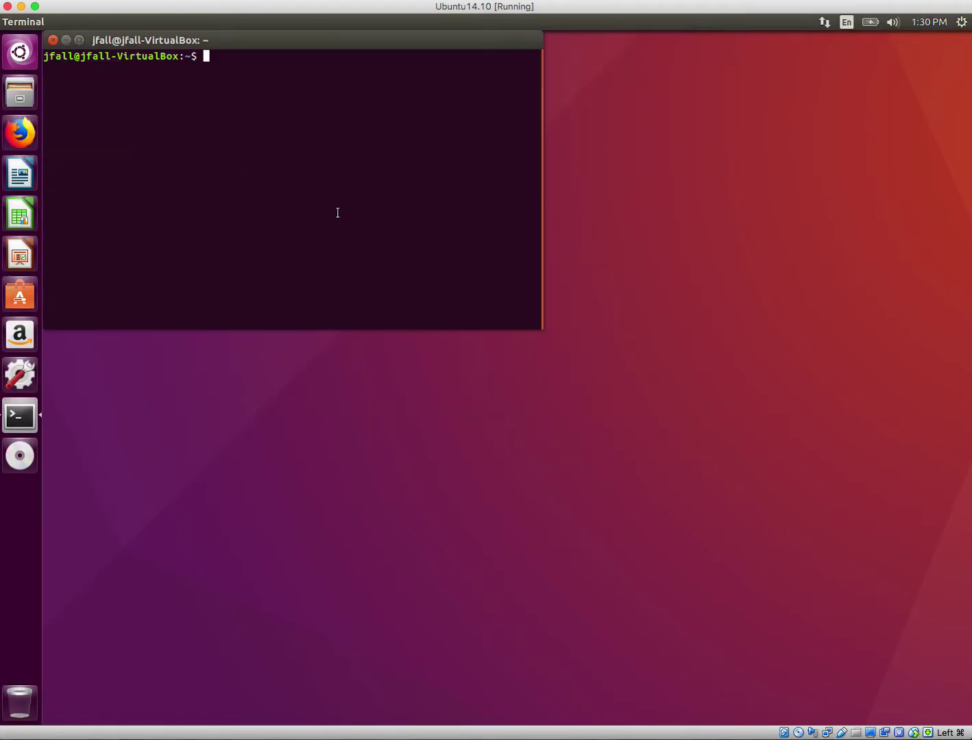
{"action": "left_click_drag", "start_coordinate": [335, 41], "coordinate": [449, 110]}
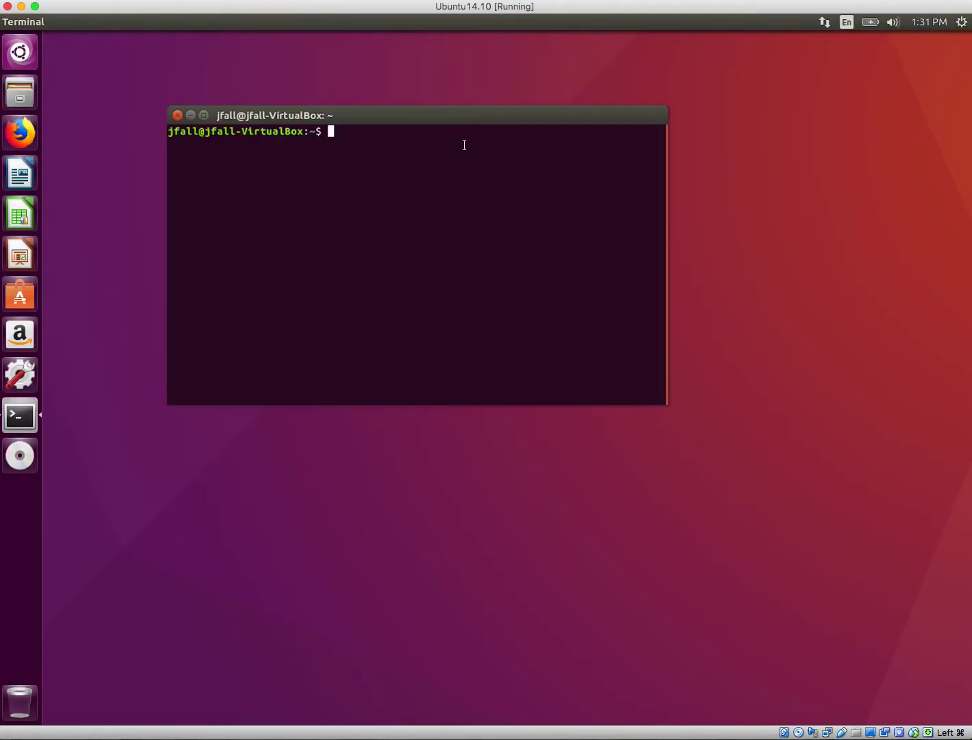
Step: List the home directory, try entering linuxcnc and linuxcnc*, and check pwd
{"action": "type", "text": "ls"}
{"action": "key", "text": "Return"}
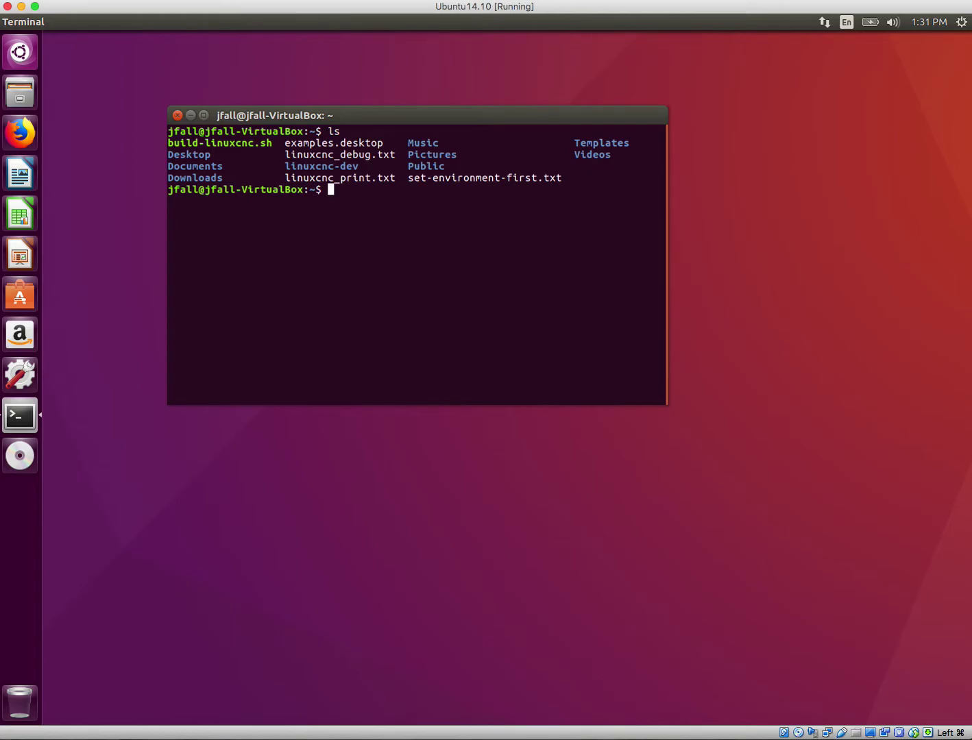
{"action": "type", "text": "c"}
{"action": "key", "text": "BackSpace"}
{"action": "type", "text": "cd linn"}
{"action": "key", "text": "BackSpace"}
{"action": "type", "text": "uxcnc"}
{"action": "key", "text": "Return"}
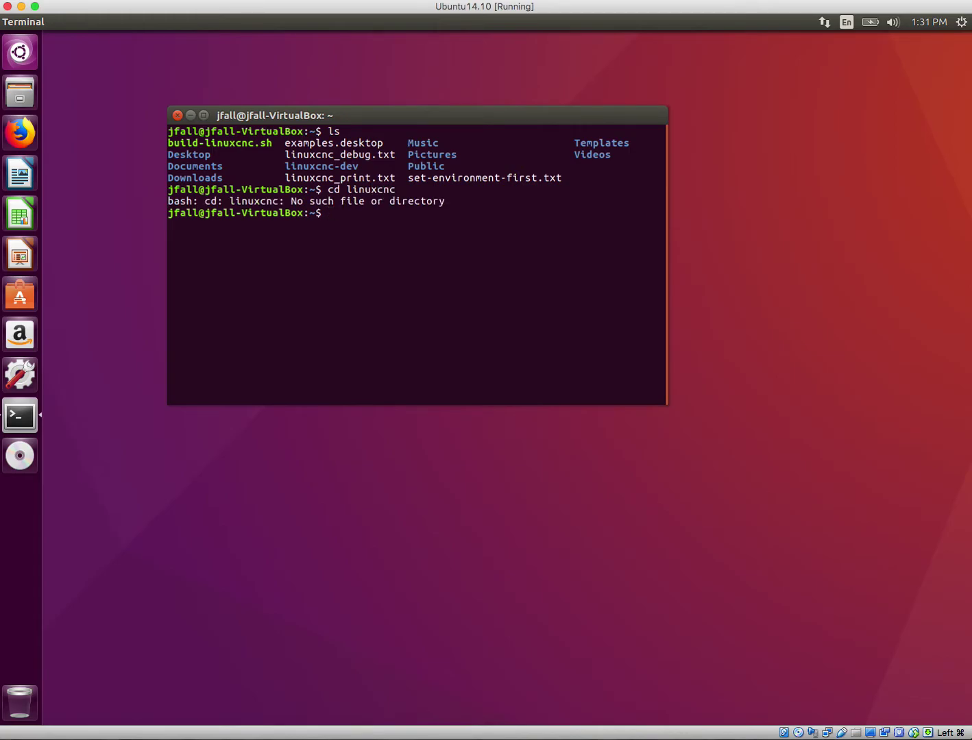
{"action": "type", "text": "pwd"}
{"action": "key", "text": "Return"}
{"action": "key", "text": "Up"}
{"action": "key", "text": "Up"}
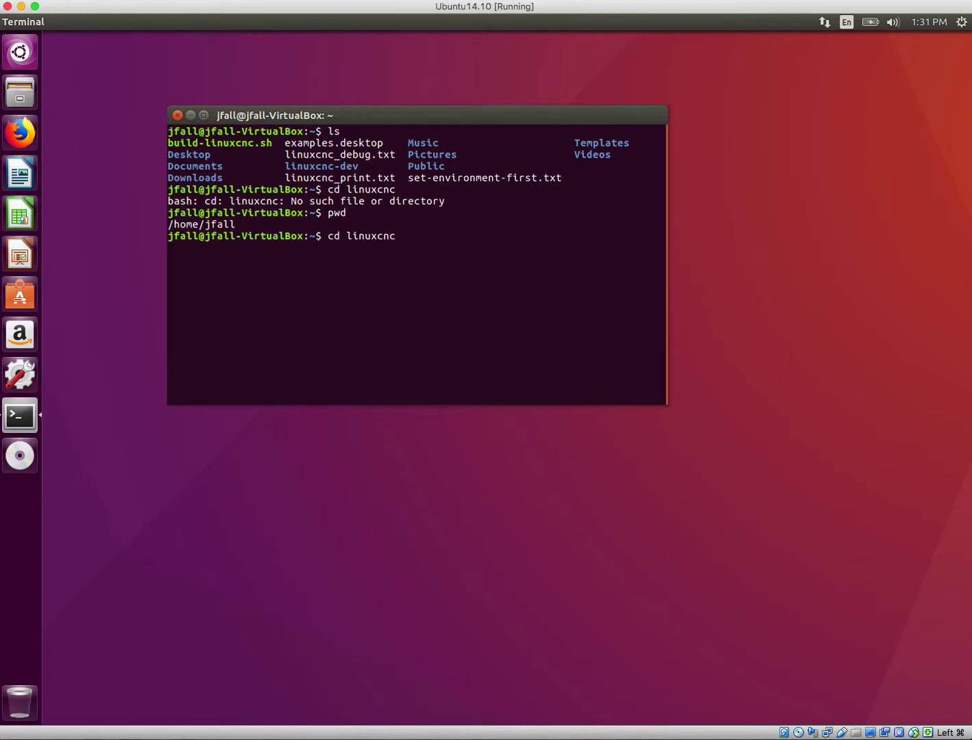
{"action": "type", "text": "*"}
{"action": "key", "text": "Return"}
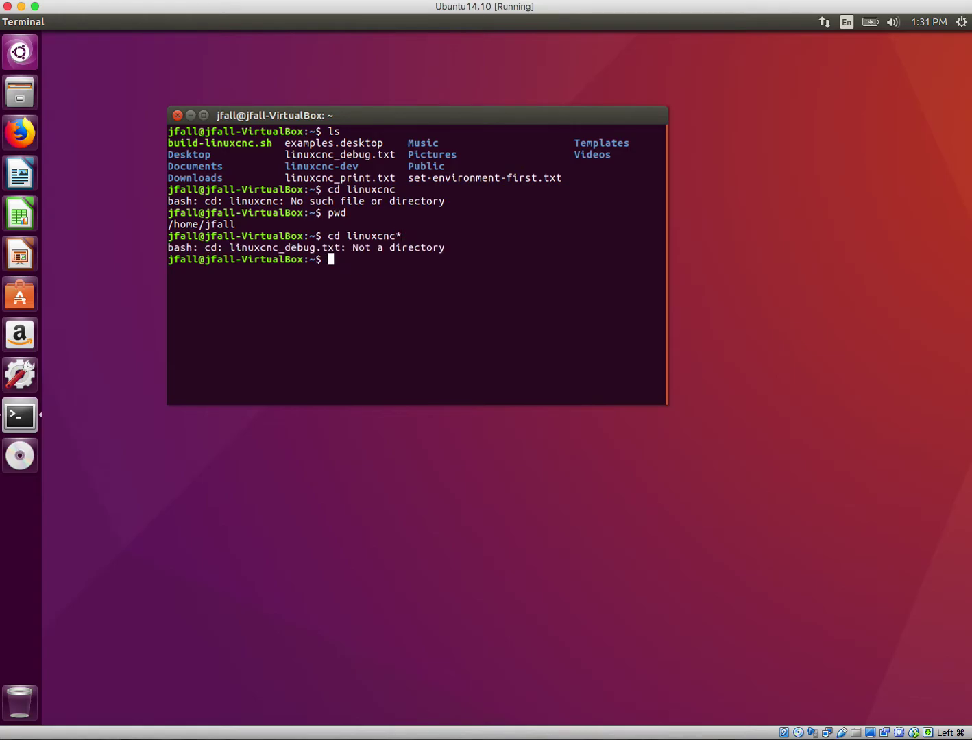
Step: Enter ~/linuxcnc-dev and list its contents: bin, configs, scripts, src and more
{"action": "type", "text": "ls"}
{"action": "key", "text": "Return"}
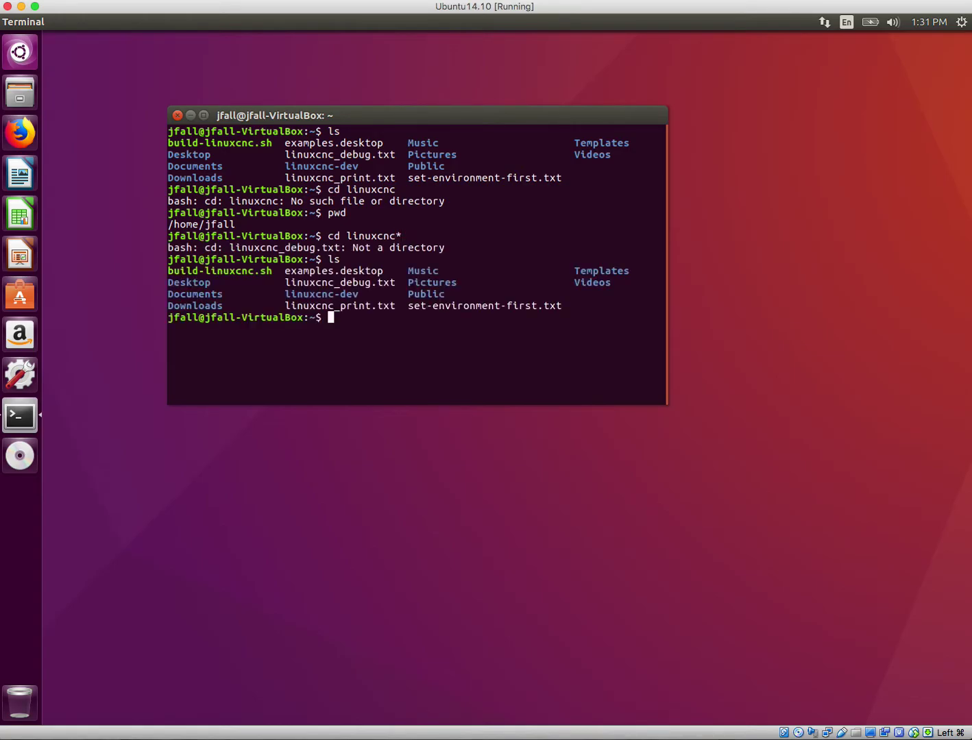
{"action": "type", "text": "cd linuxcnc-dev"}
{"action": "key", "text": "Return"}
{"action": "type", "text": "ls"}
{"action": "key", "text": "Return"}
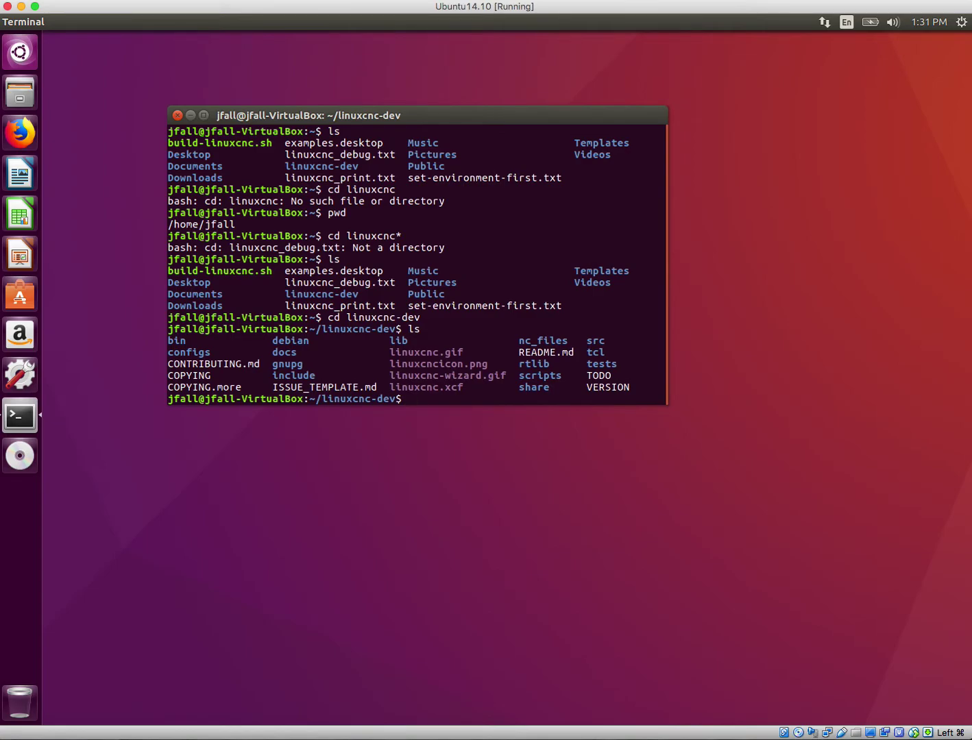
{"action": "key", "text": "Return"}
{"action": "key", "text": "Return"}
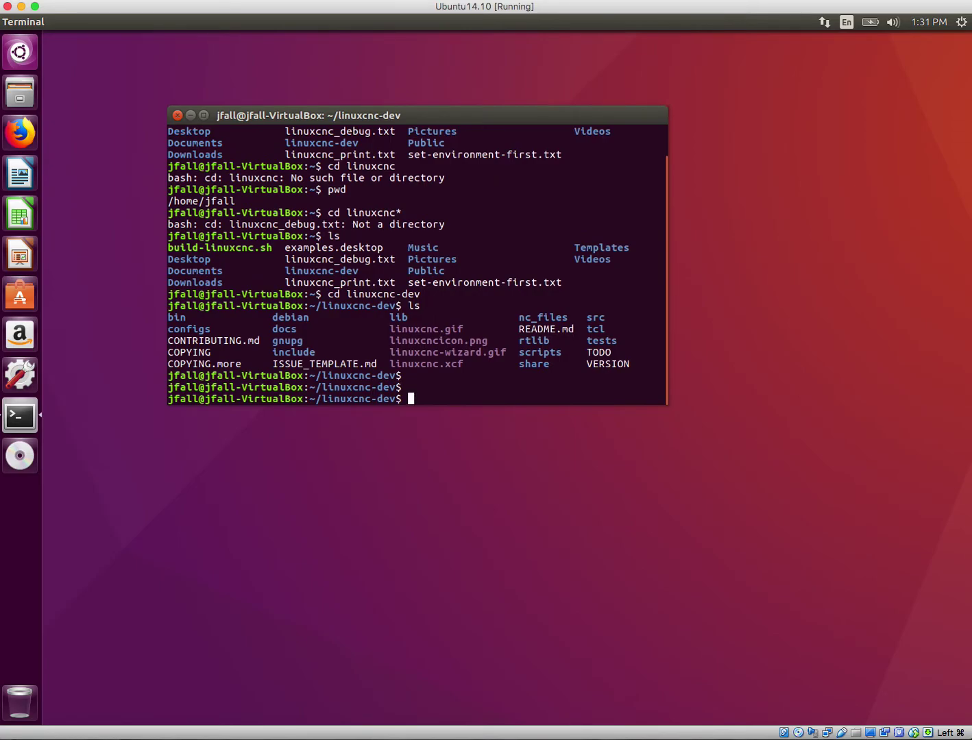
{"action": "key", "text": "Return"}
{"action": "key", "text": "Return"}
Step: Go into the scripts folder, list it, and source ./rip-environment
{"action": "type", "text": "cd scripts"}
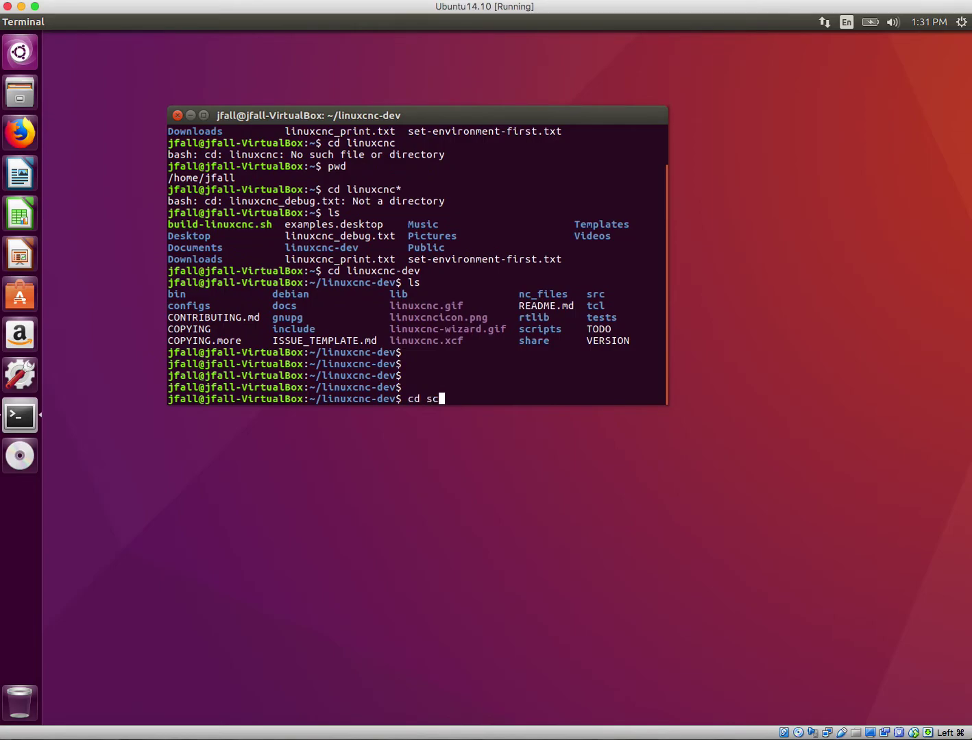
{"action": "key", "text": "Return"}
{"action": "type", "text": "ls"}
{"action": "key", "text": "Return"}
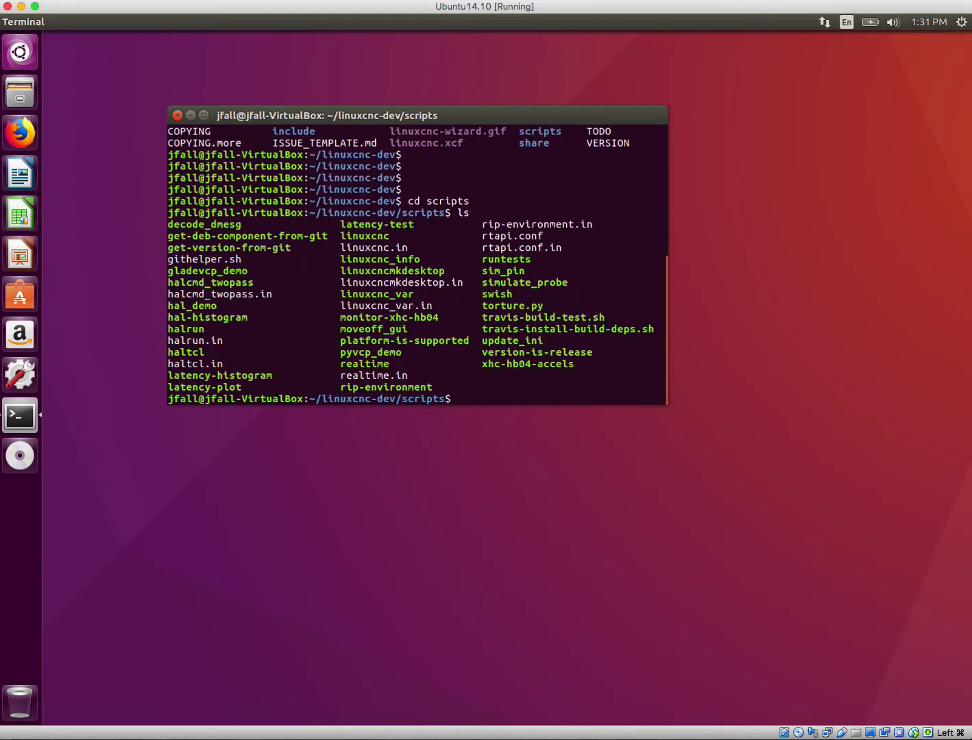
{"action": "type", "text": ". ./rip-env"}
{"action": "key", "text": "Tab"}
{"action": "key", "text": "Return"}
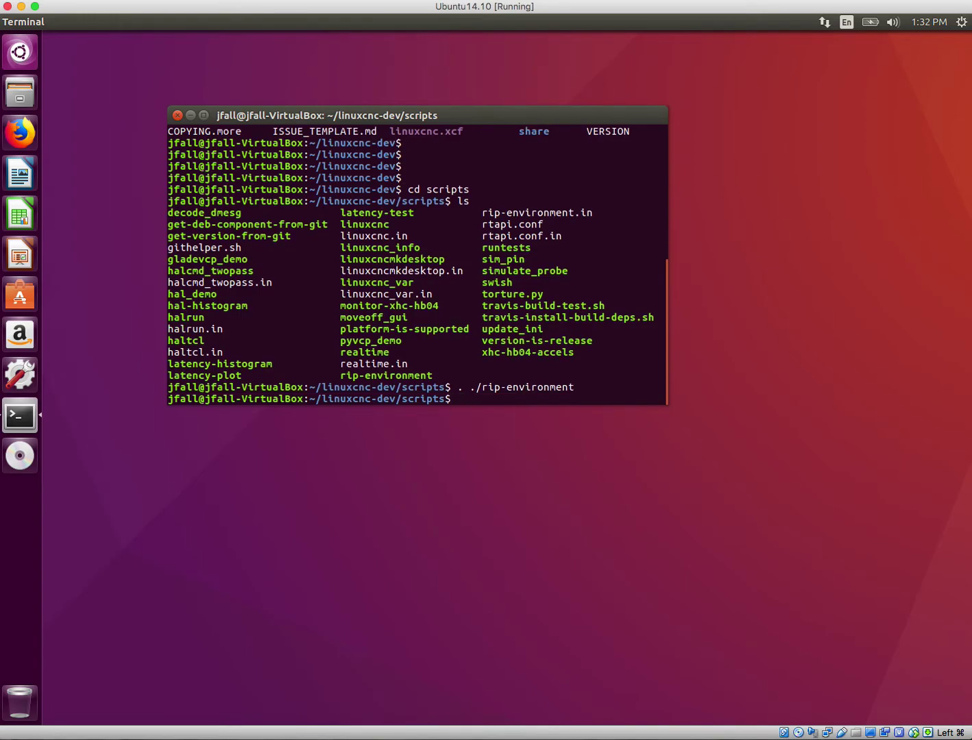
Step: Enter the linuxcnc command, correcting the misspelled 'linxcnc'
{"action": "type", "text": "linxcnc"}
{"action": "key", "text": "BackSpace"}
{"action": "key", "text": "BackSpace"}
{"action": "key", "text": "BackSpace"}
{"action": "key", "text": "BackSpace"}
{"action": "type", "text": "uxcnc"}
Step: Start LinuxCNC and launch the sim gmoccapy_4_axis configuration from the Configuration Selector
{"action": "key", "text": "Return"}
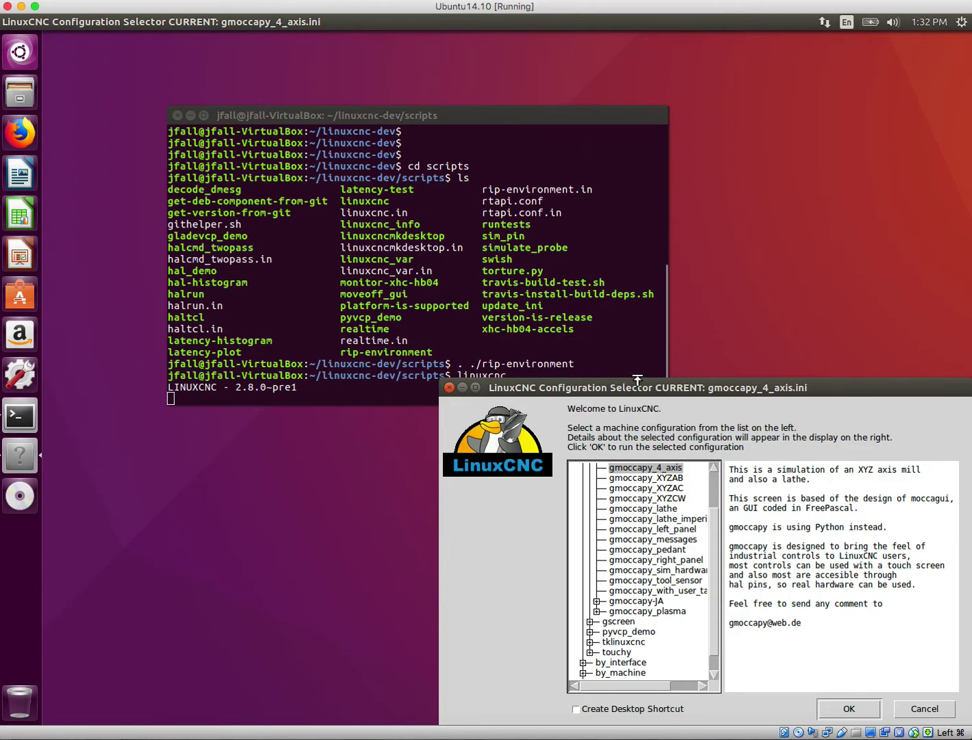
{"action": "left_click_drag", "start_coordinate": [635, 381], "coordinate": [459, 248]}
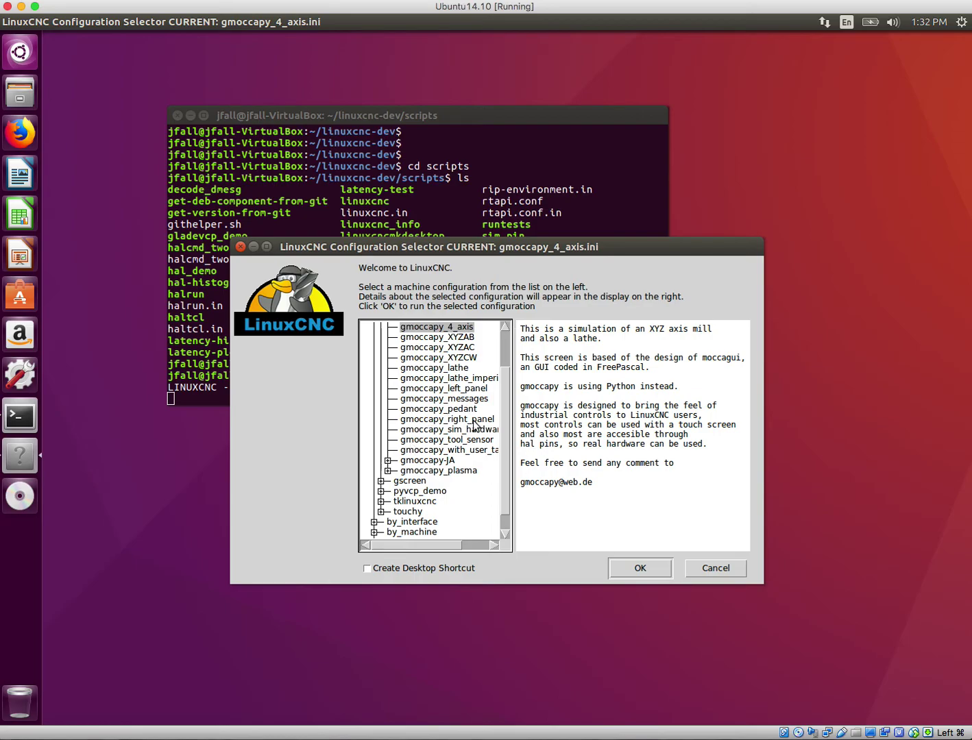
{"action": "scroll", "coordinate": [482, 397], "scroll_direction": "up", "scroll_amount": 1}
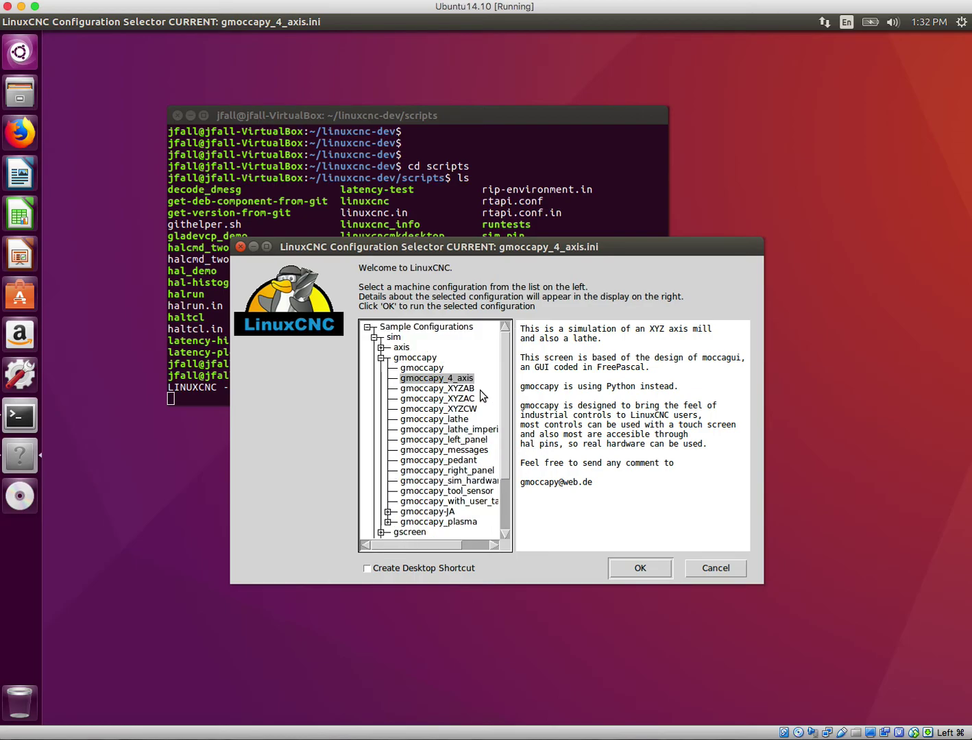
{"action": "left_click", "coordinate": [394, 337]}
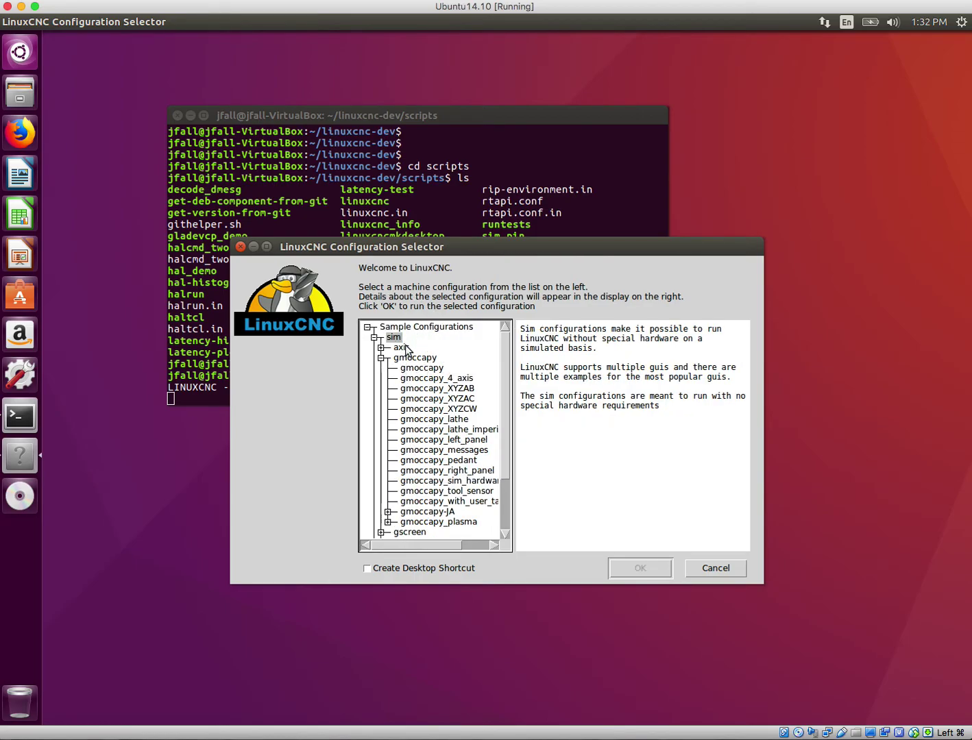
{"action": "left_click", "coordinate": [403, 348]}
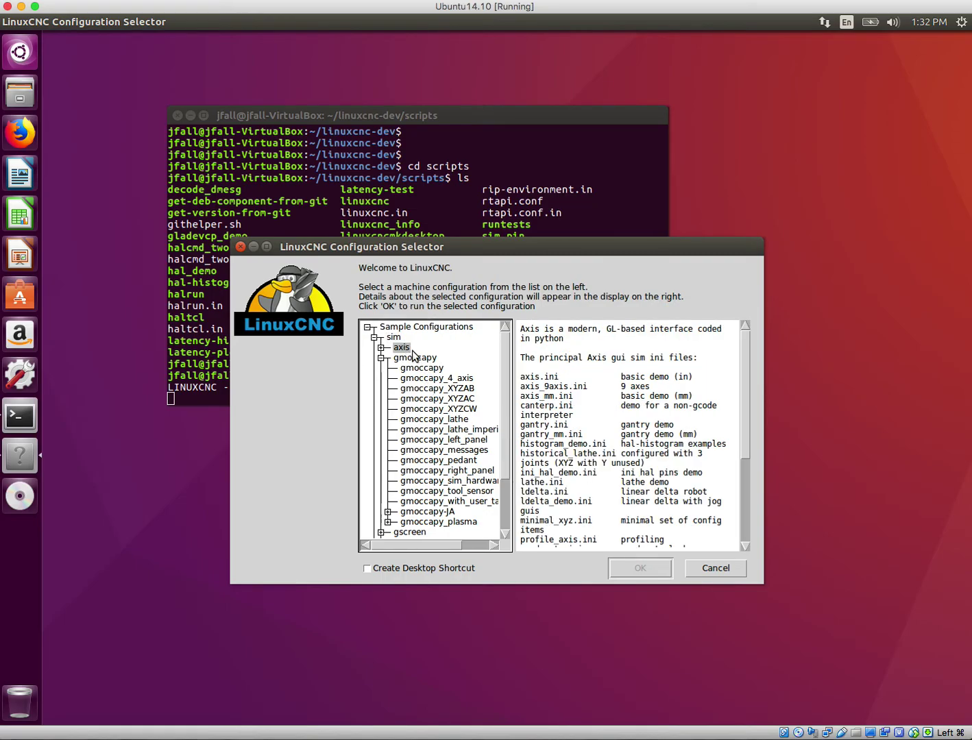
{"action": "left_click", "coordinate": [396, 338]}
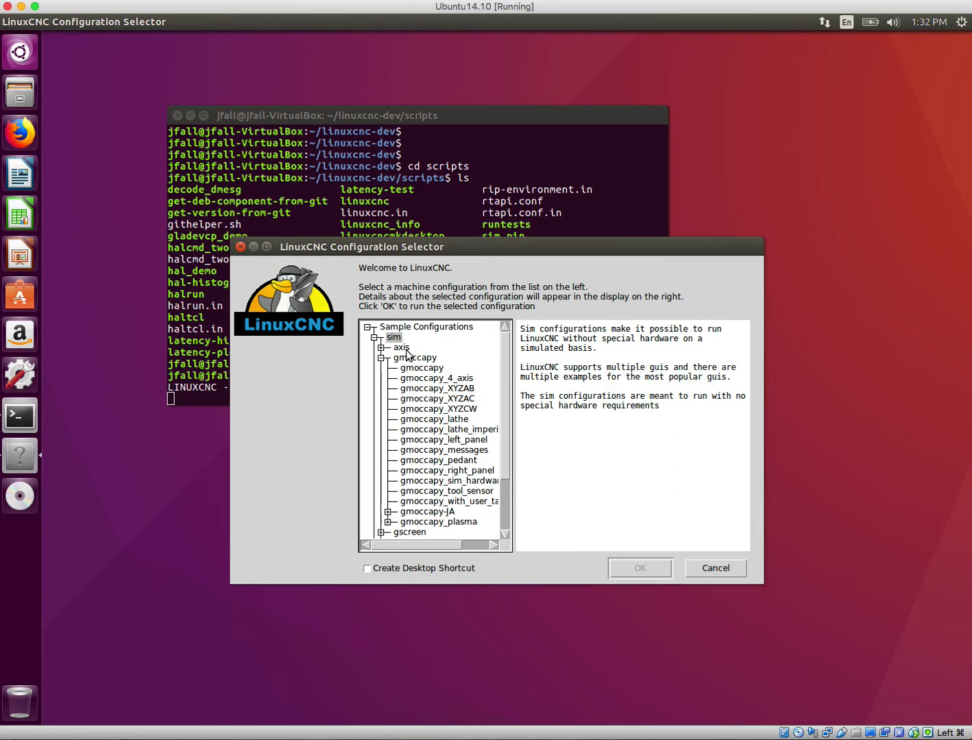
{"action": "left_click", "coordinate": [403, 349]}
{"action": "left_click", "coordinate": [381, 348]}
{"action": "left_click", "coordinate": [381, 348]}
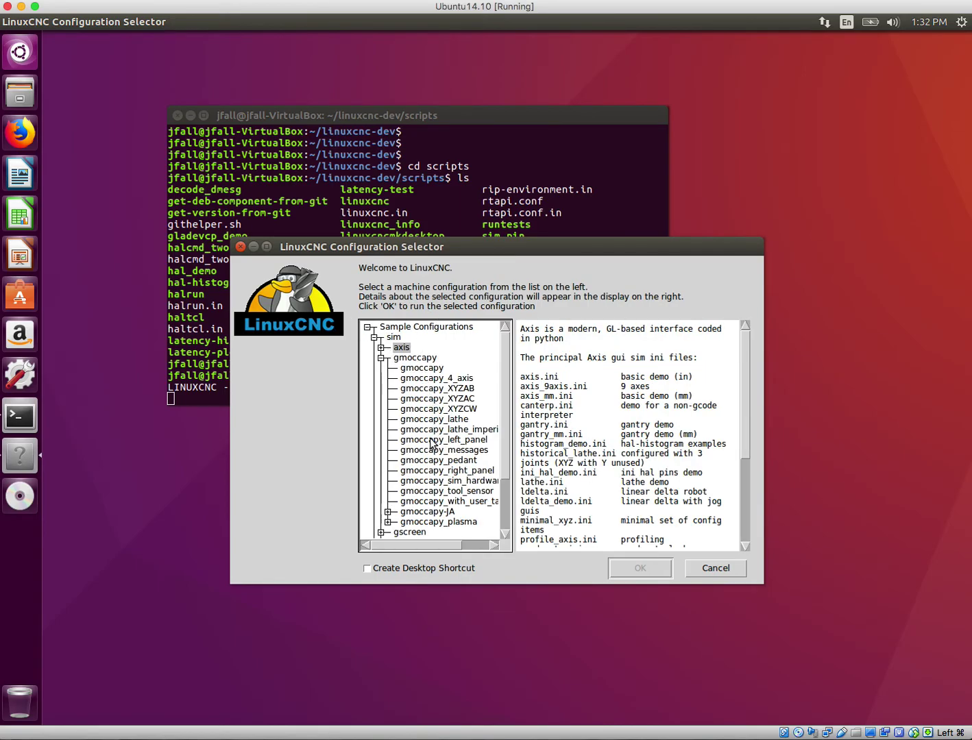
{"action": "left_click", "coordinate": [428, 470]}
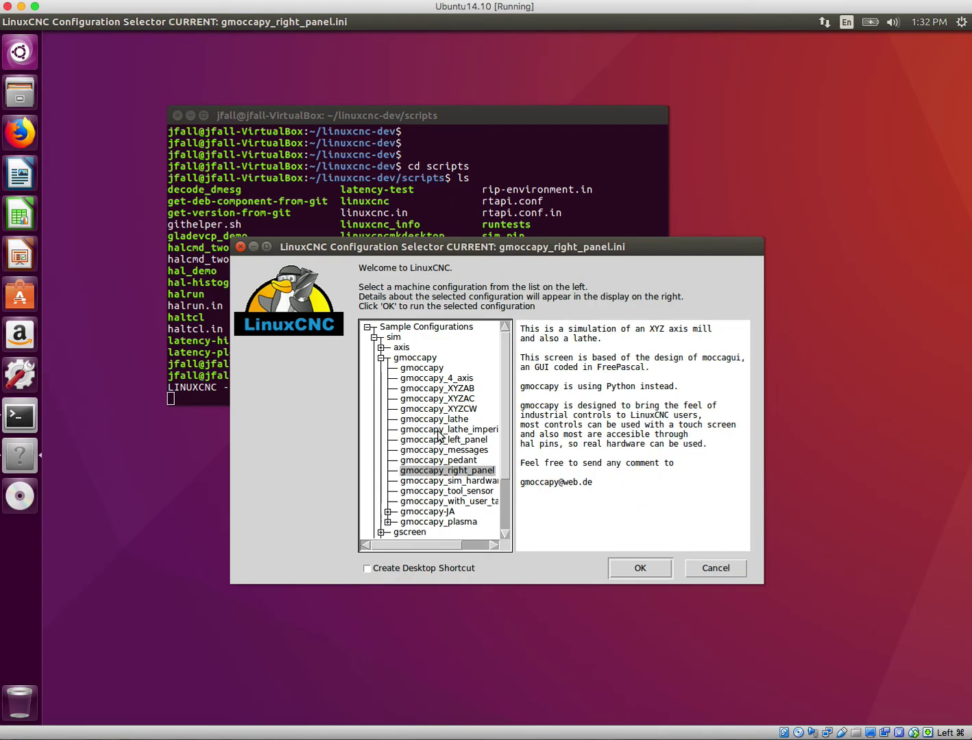
{"action": "left_click", "coordinate": [437, 379]}
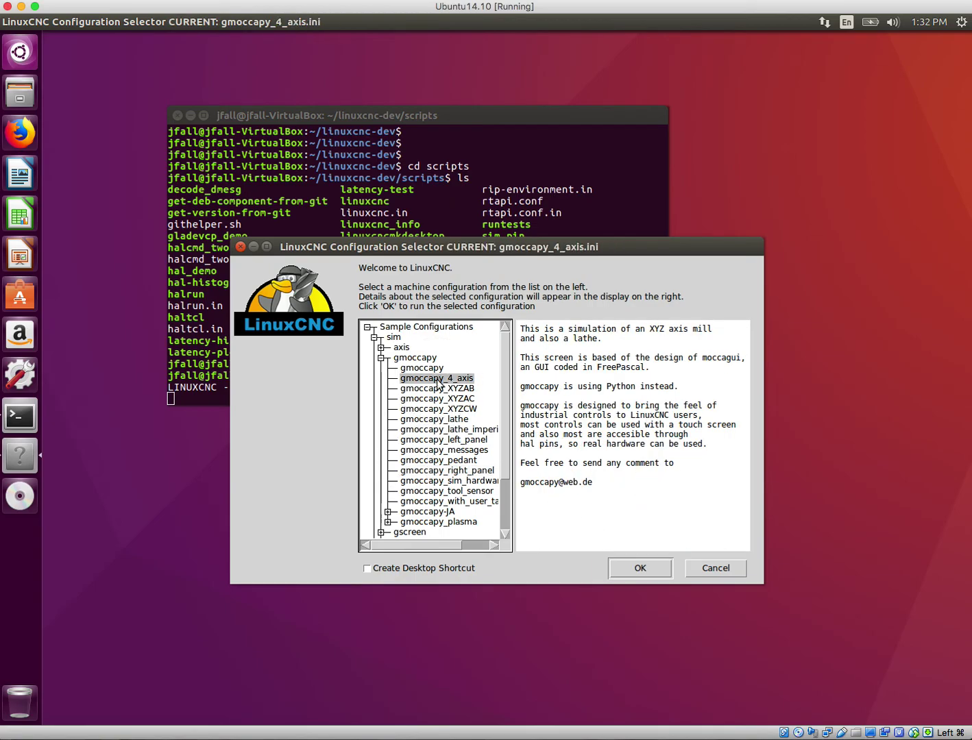
{"action": "left_click", "coordinate": [631, 568]}
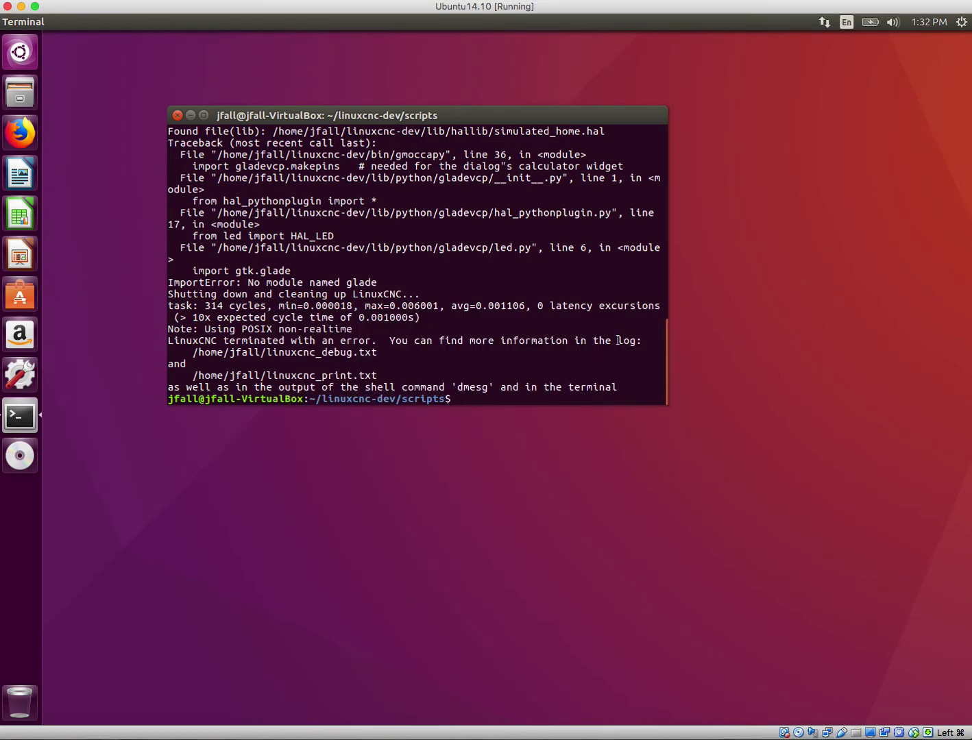
Step: Rerun linuxcnc and launch the plain sim gmoccapy configuration instead of gmoccapy_4_axis
{"action": "type", "text": "linuxcnc"}
{"action": "key", "text": "Return"}
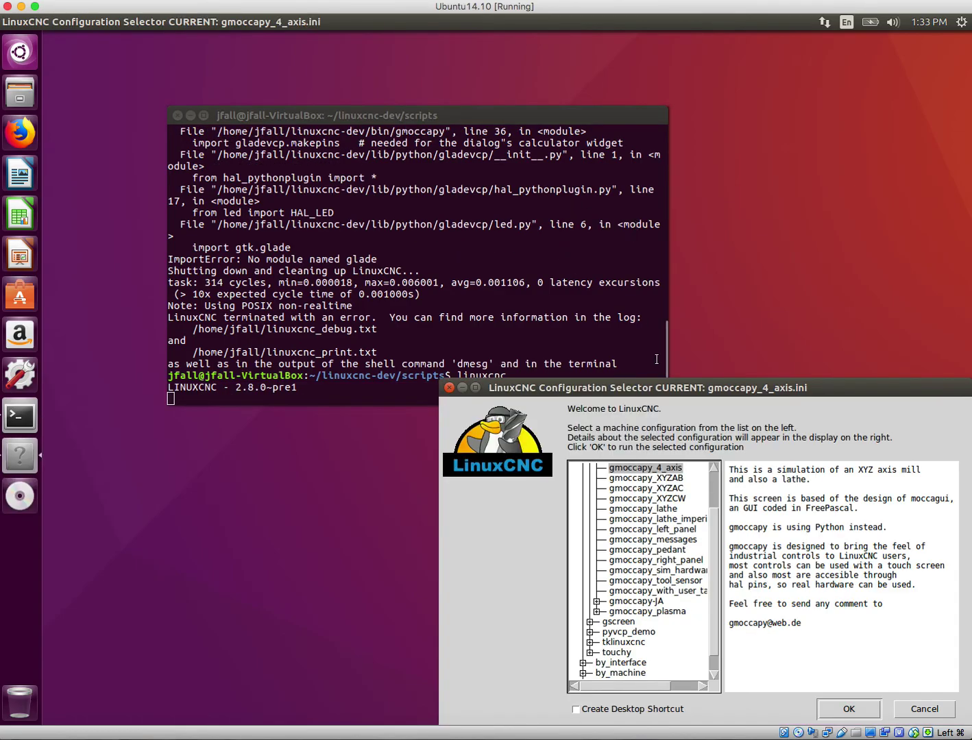
{"action": "left_click", "coordinate": [509, 279]}
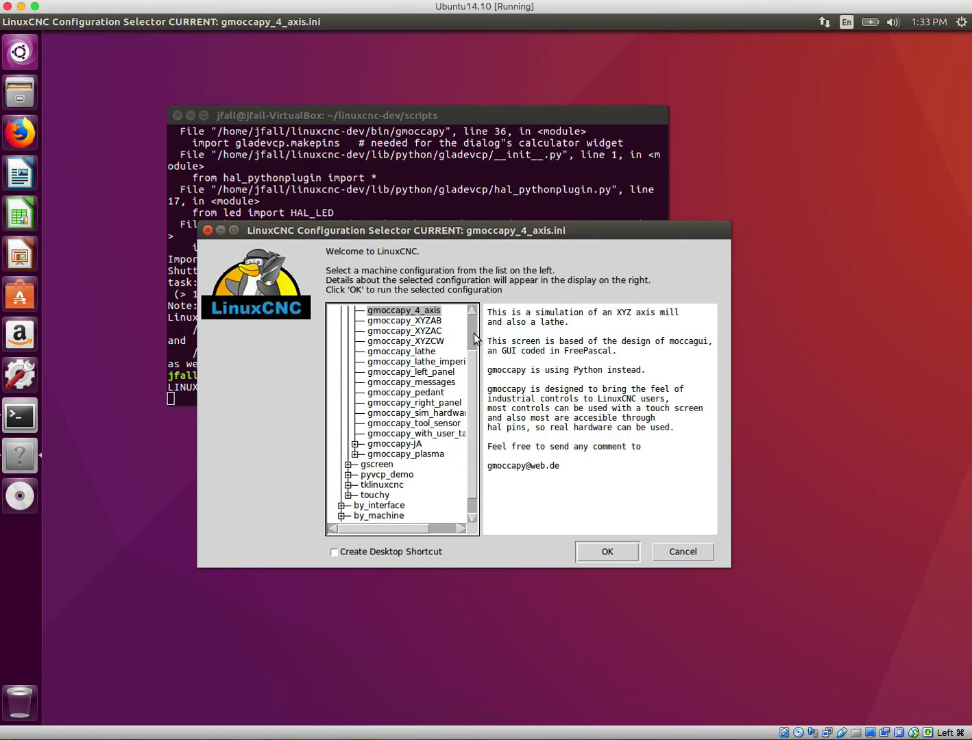
{"action": "scroll", "coordinate": [401, 381], "scroll_direction": "up", "scroll_amount": 2}
{"action": "left_click", "coordinate": [364, 322]}
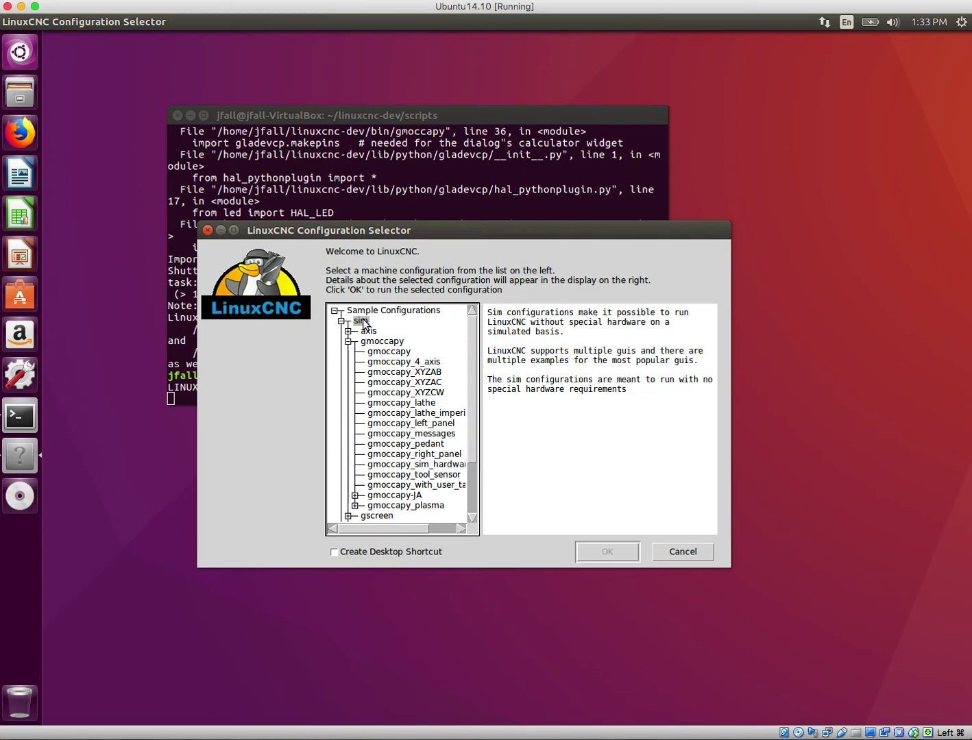
{"action": "left_click", "coordinate": [370, 334]}
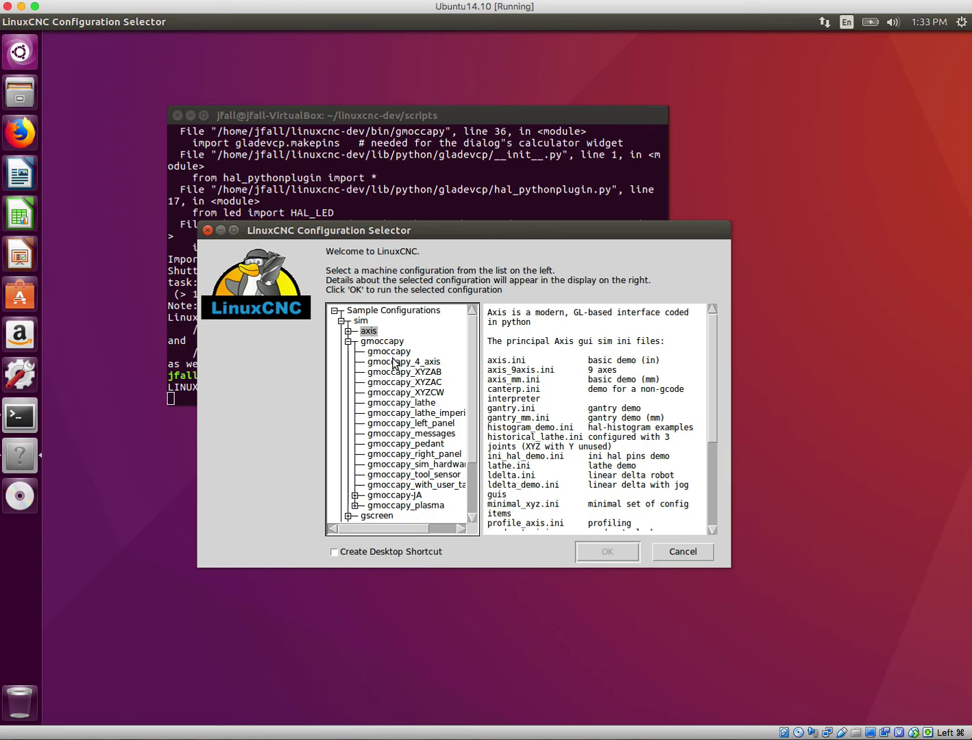
{"action": "left_click", "coordinate": [395, 363]}
{"action": "left_click", "coordinate": [391, 352]}
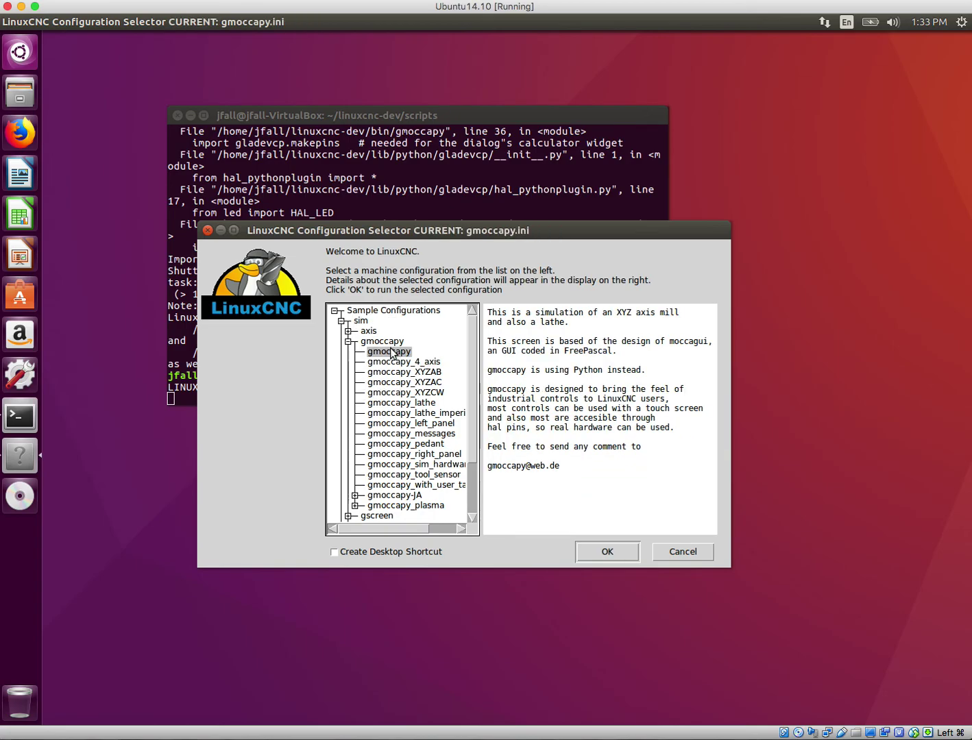
{"action": "left_click", "coordinate": [623, 553]}
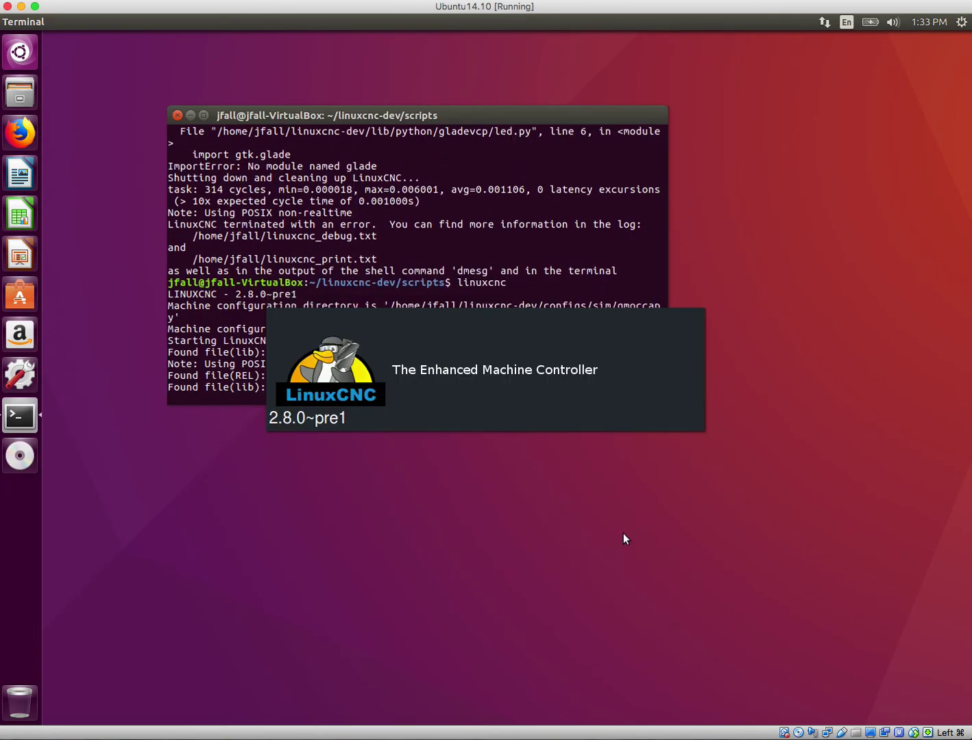